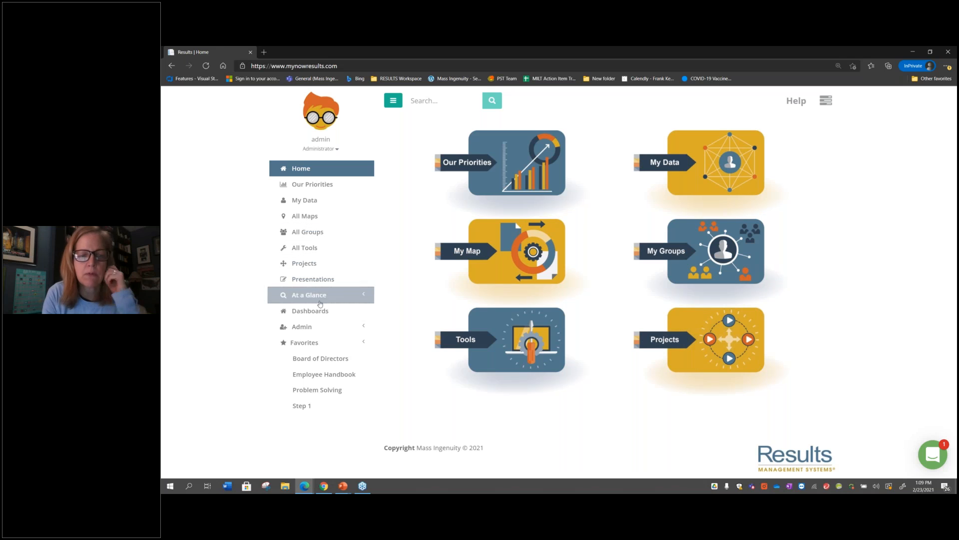
# Open the tool management page, expand the Templates category and view the details of its Measure Development and Problem Solving subcategories.
pyautogui.click(300, 327)
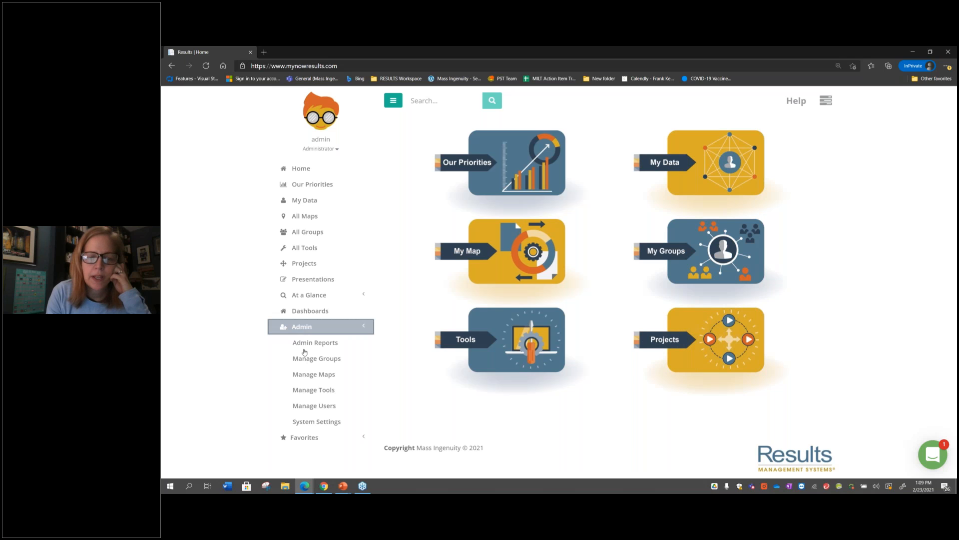
pyautogui.click(315, 390)
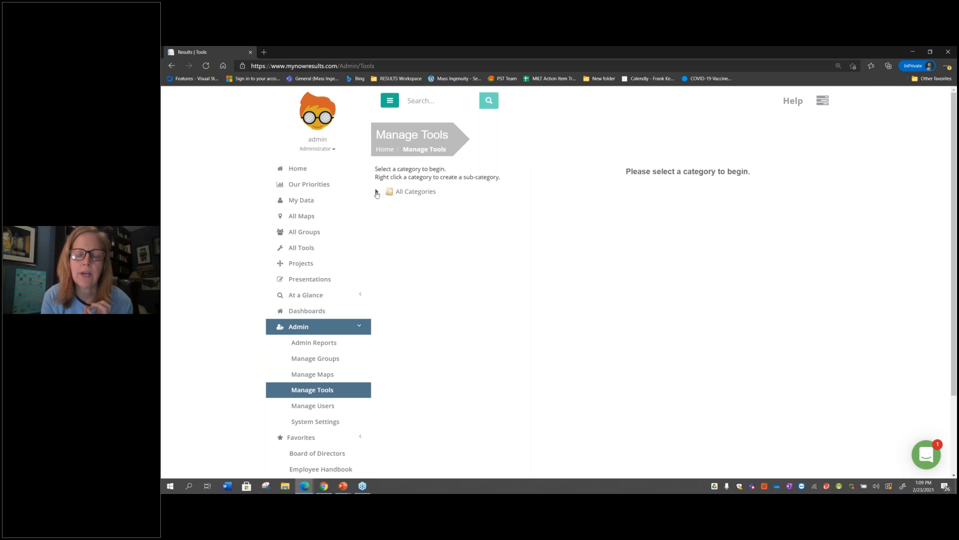
pyautogui.click(377, 193)
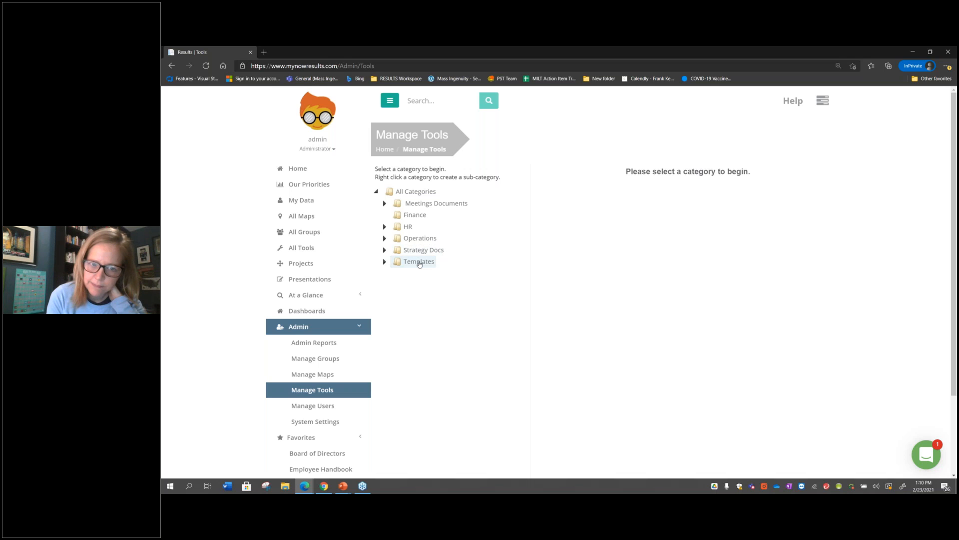
pyautogui.click(385, 262)
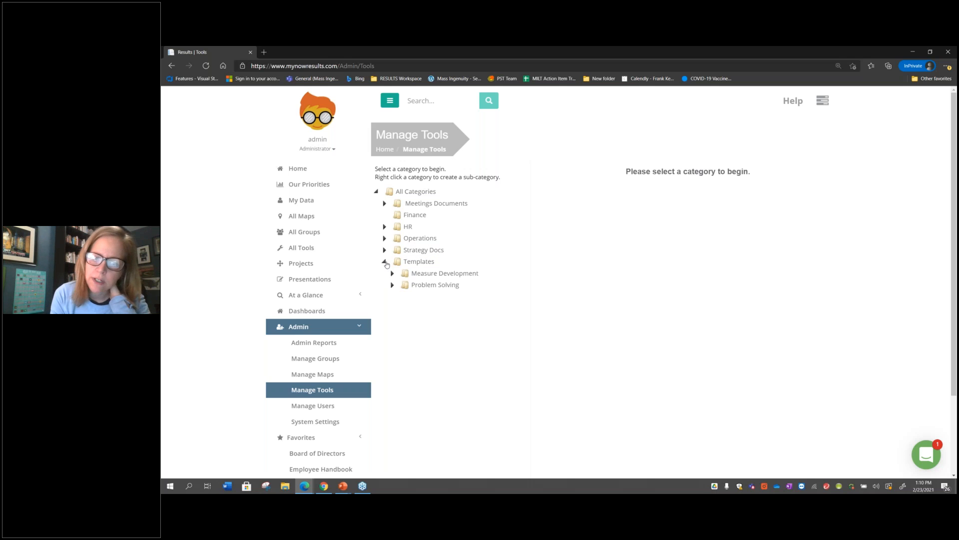
pyautogui.click(427, 274)
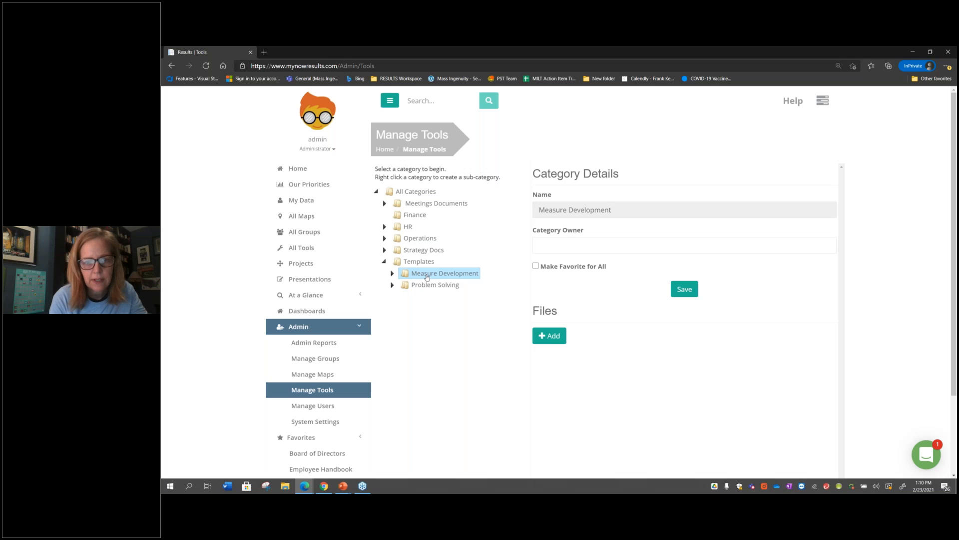
pyautogui.click(427, 286)
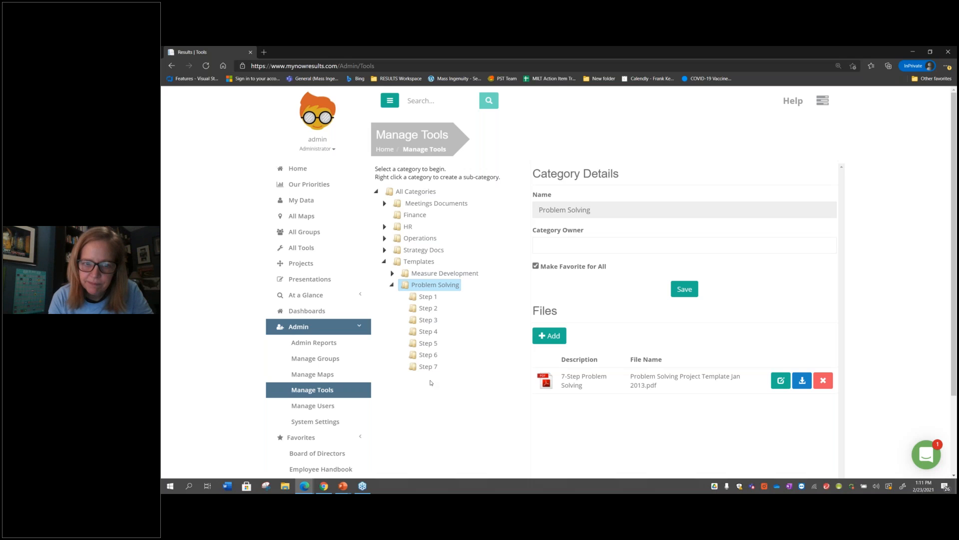
# Create a child category named Team Coaching under Templates.
pyautogui.rightClick(412, 263)
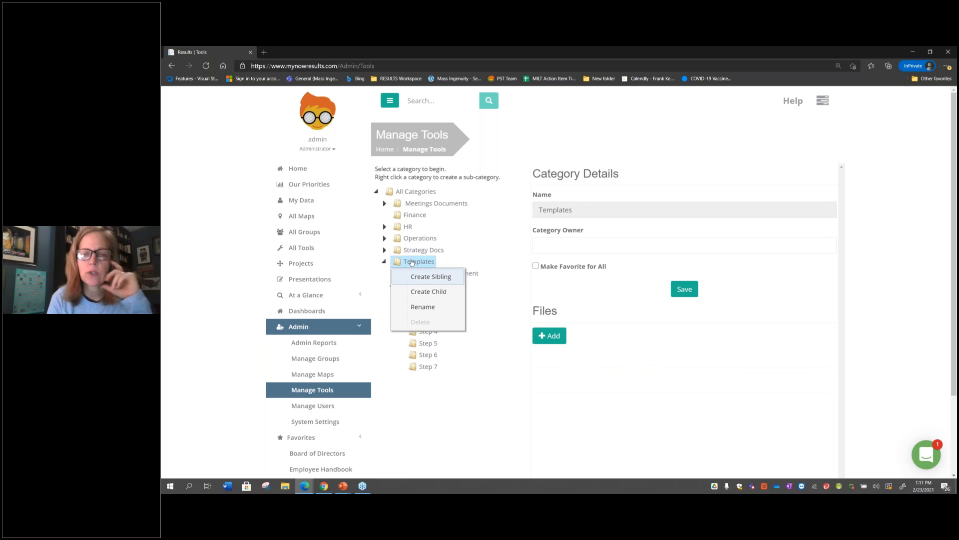
pyautogui.rightClick(438, 295)
pyautogui.press('Escape')
pyautogui.click(437, 294)
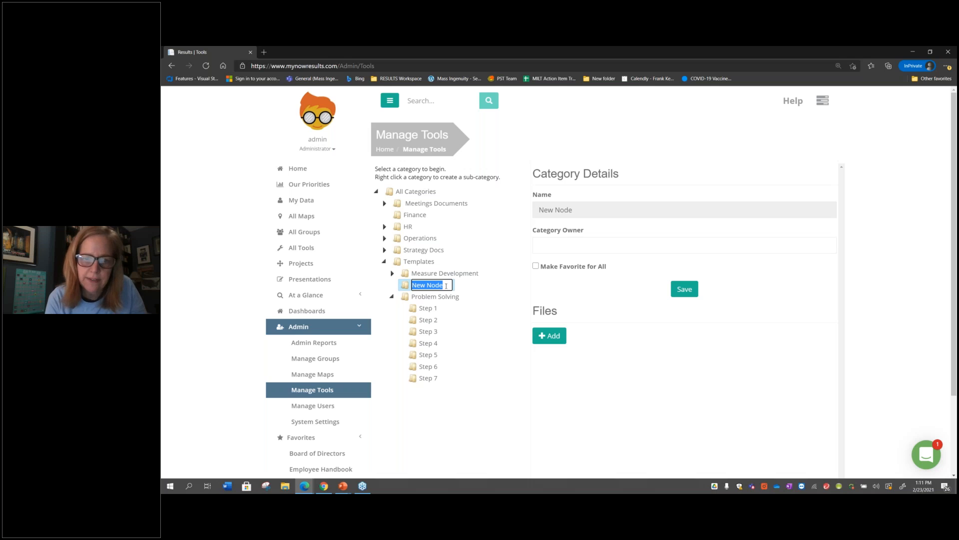
pyautogui.write('Ne')
pyautogui.press('BackSpace')
pyautogui.press('BackSpace')
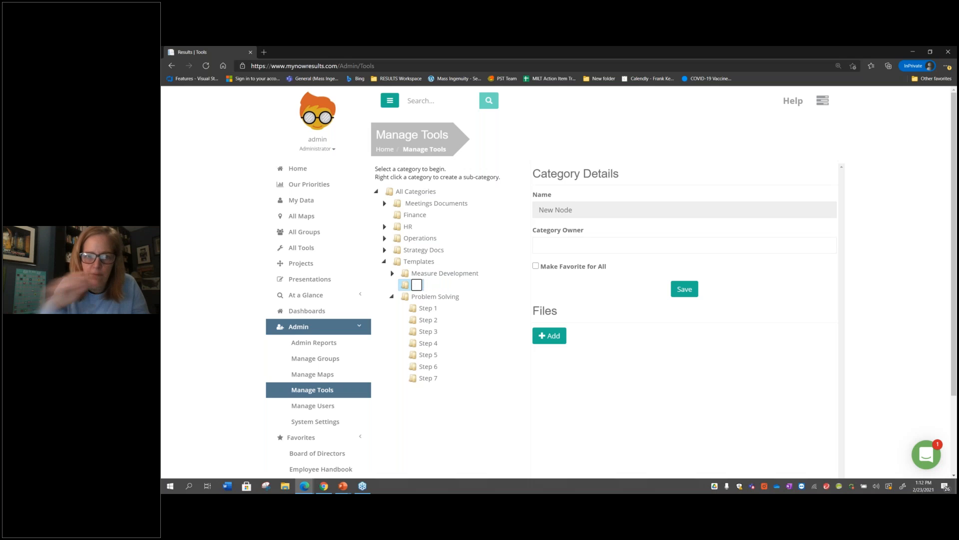
pyautogui.write('Team Coaching')
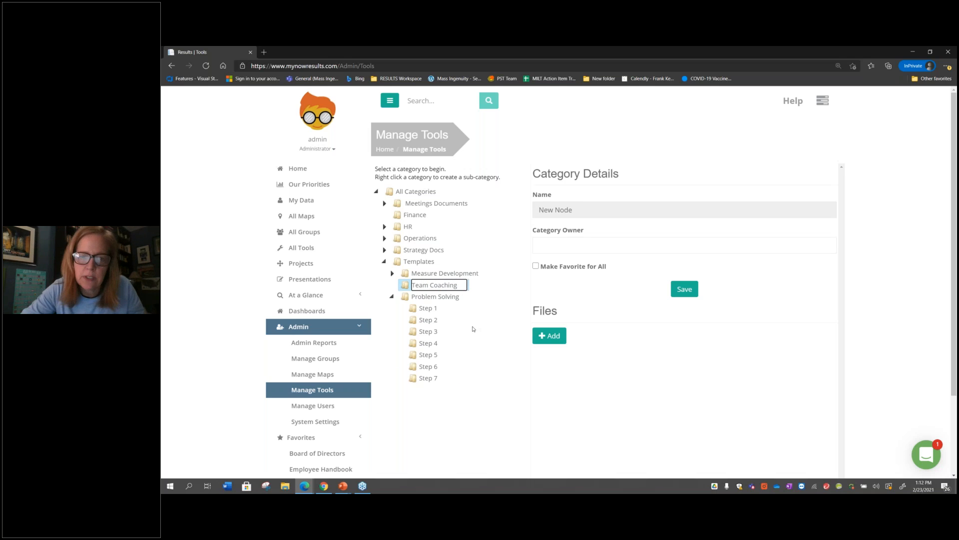
pyautogui.press('Return')
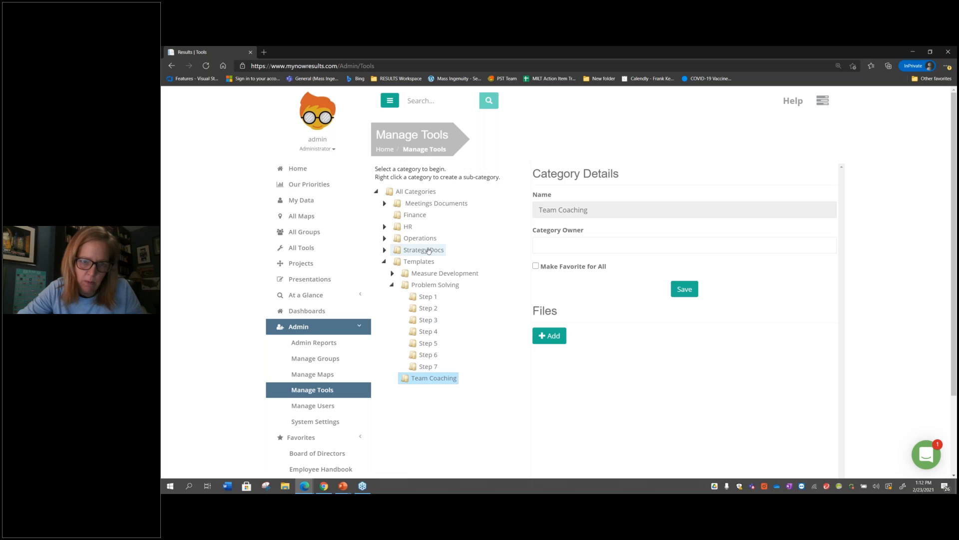
# Assign poweruser as the category owner of Team Coaching and save the category, using the Step 1 category as reference.
pyautogui.click(427, 299)
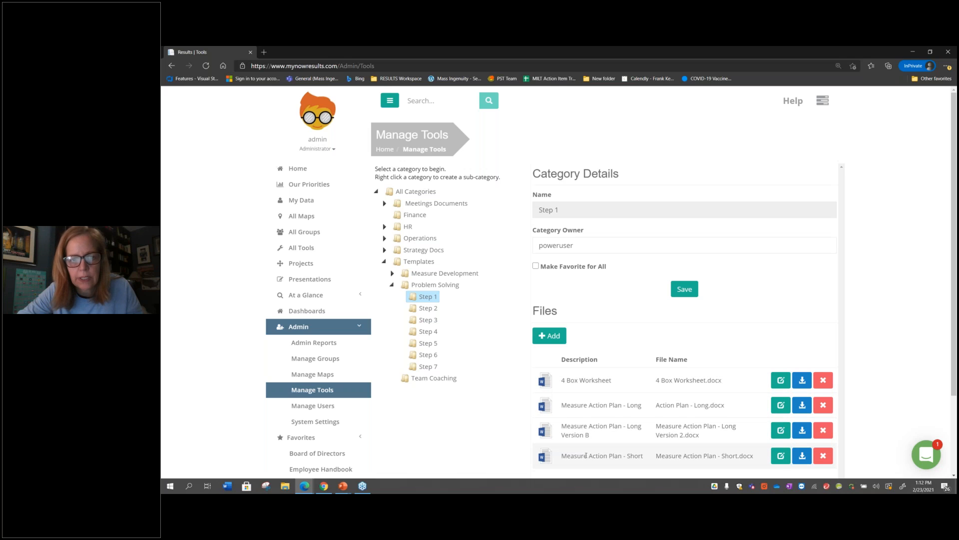
pyautogui.rightClick(421, 379)
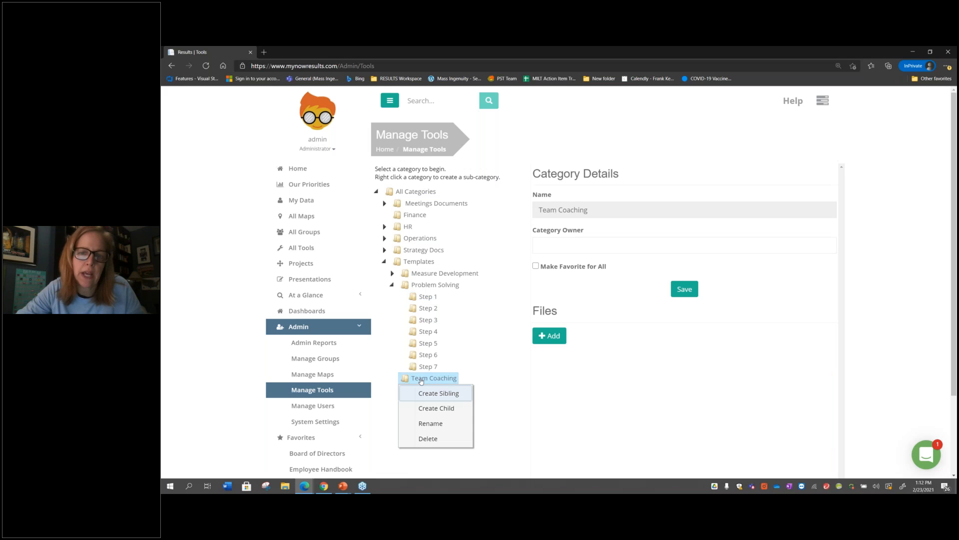
pyautogui.click(549, 244)
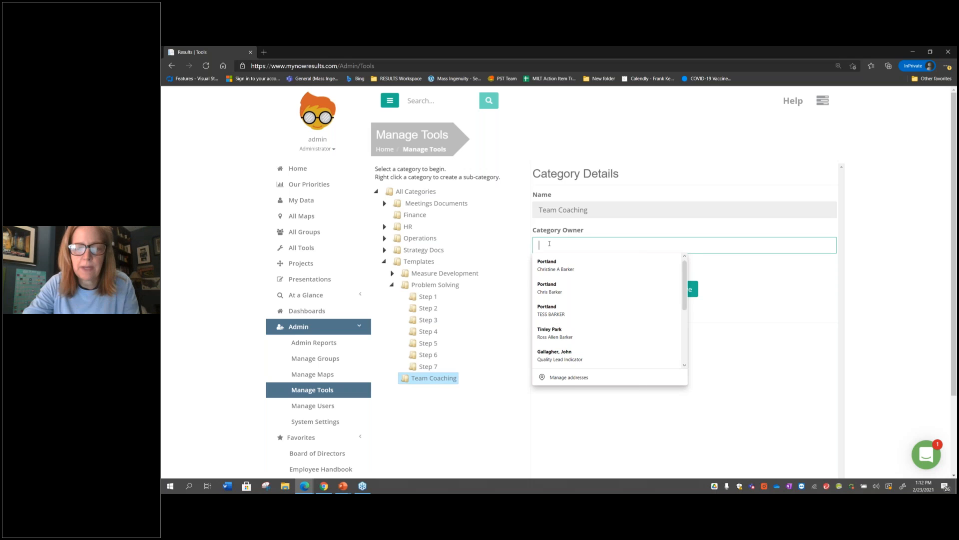
pyautogui.write('Power')
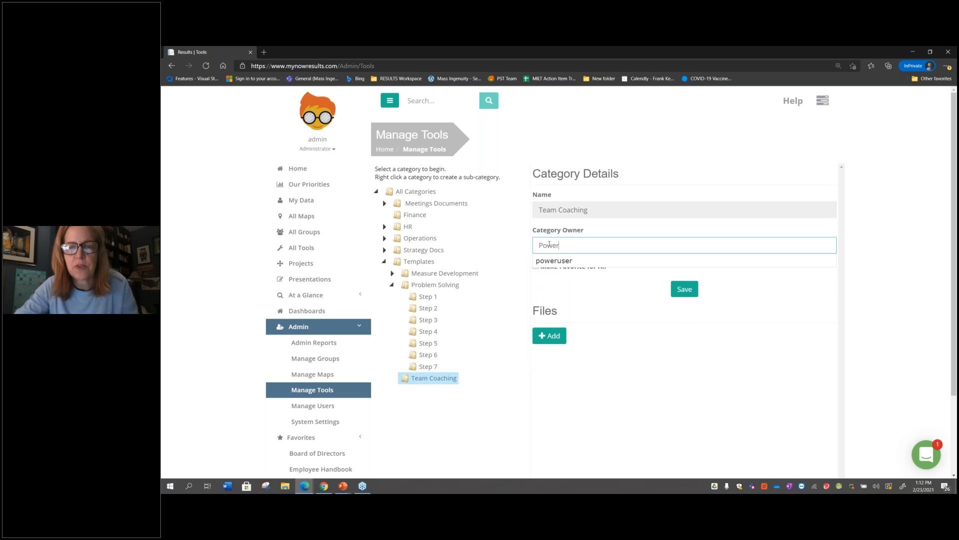
pyautogui.click(554, 261)
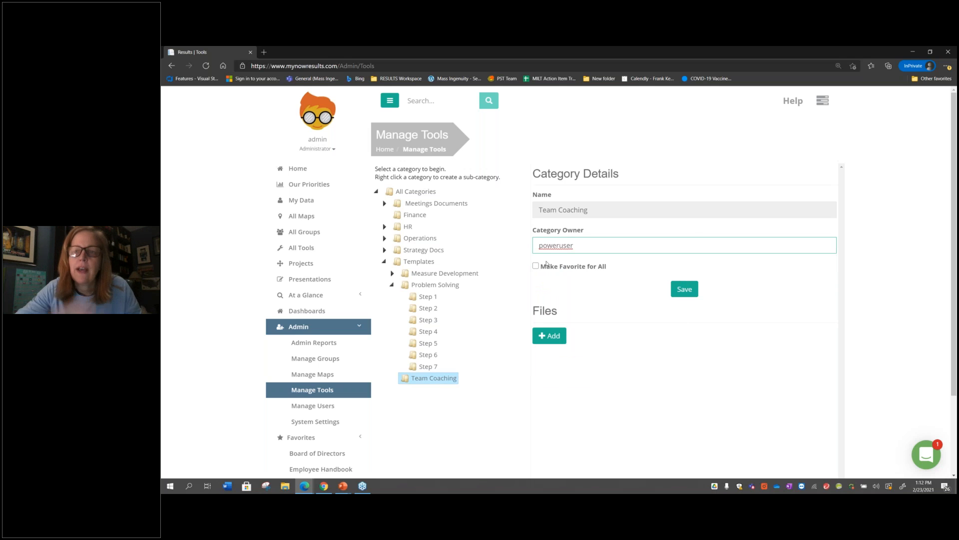
pyautogui.click(684, 289)
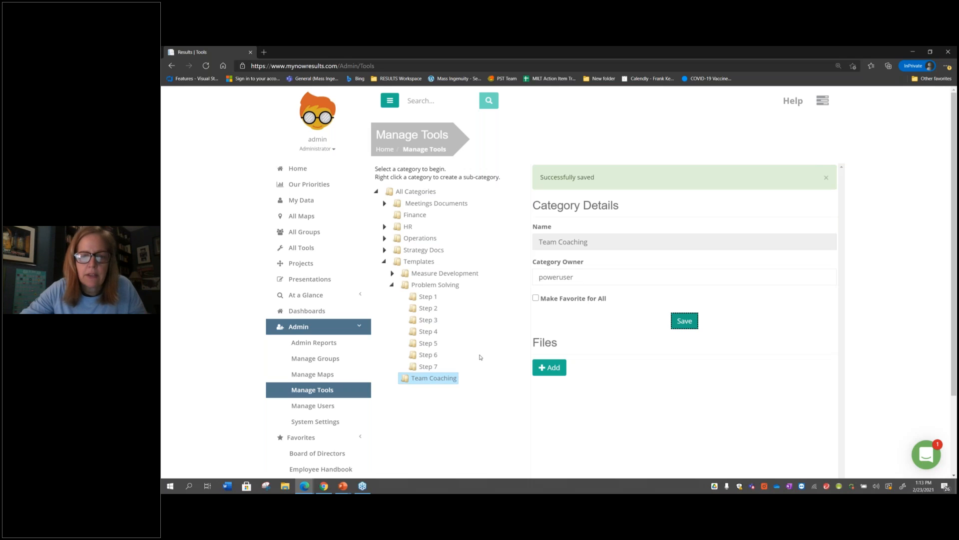
# Make Team Coaching a favorite for all users, save the category and return to the home page.
pyautogui.scroll(-1, 480, 356)
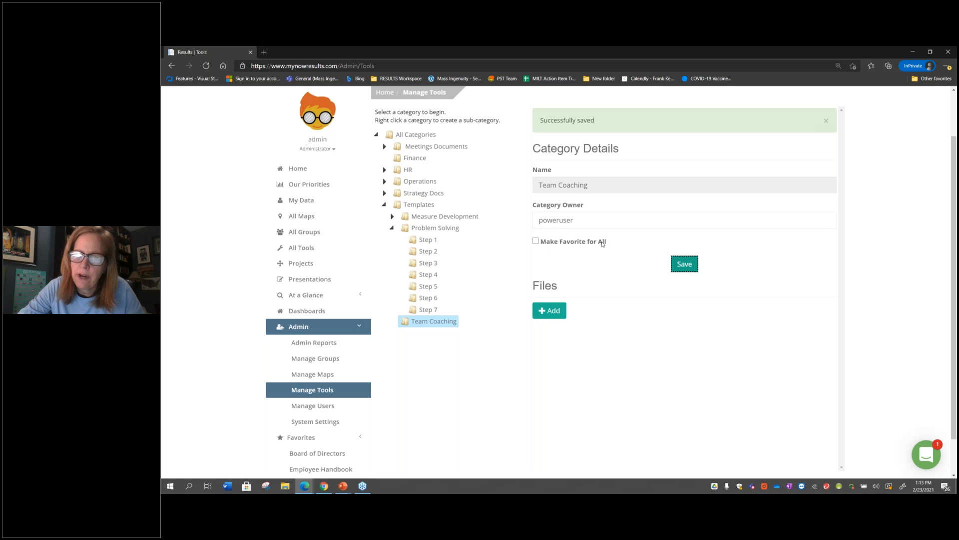
pyautogui.click(537, 243)
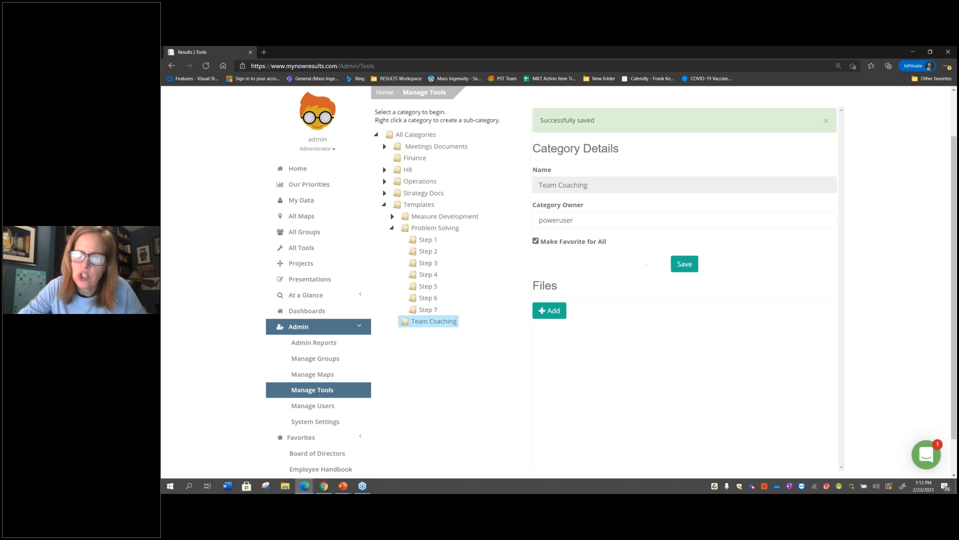
pyautogui.click(684, 267)
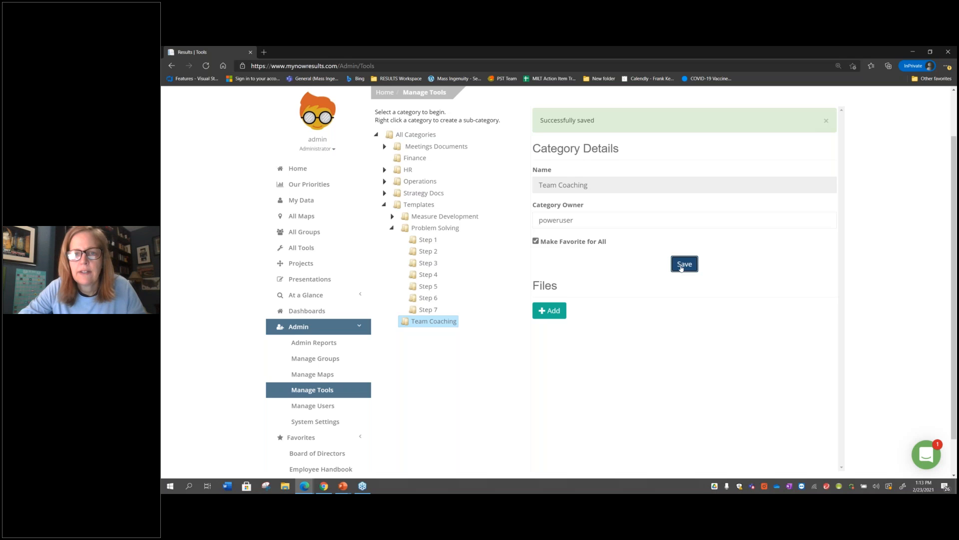
pyautogui.click(298, 169)
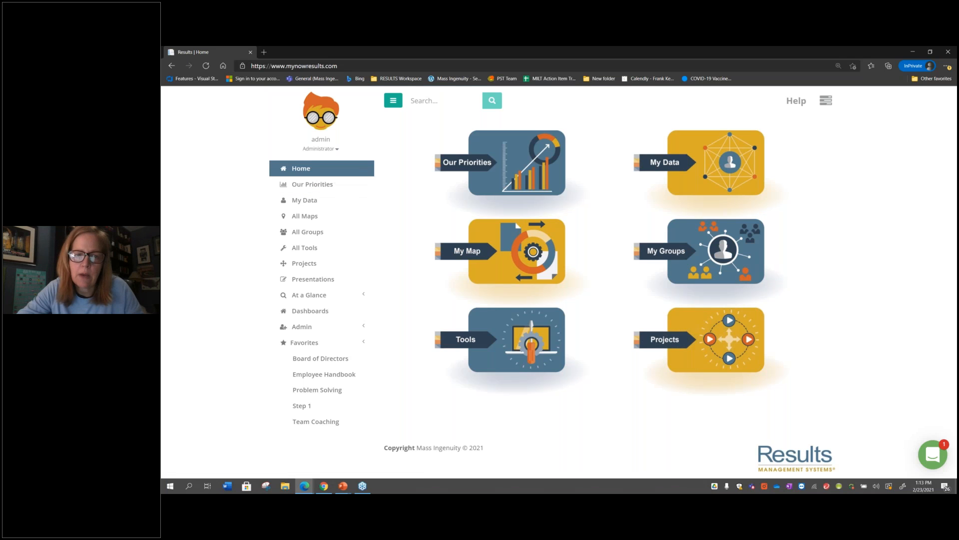
# Open the Tools page from the home page and switch its list from My Categories to All Categories.
pyautogui.rightClick(475, 343)
pyautogui.click(474, 342)
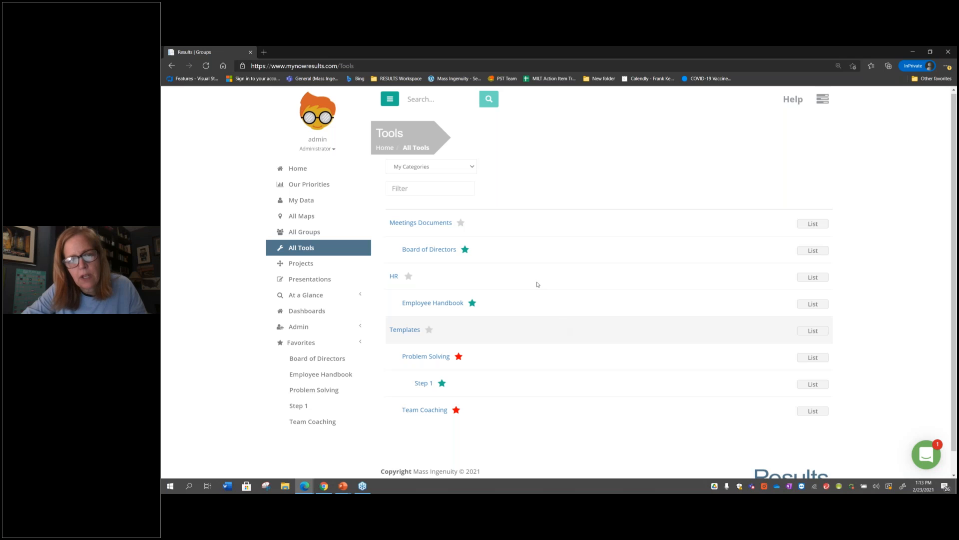
pyautogui.click(437, 172)
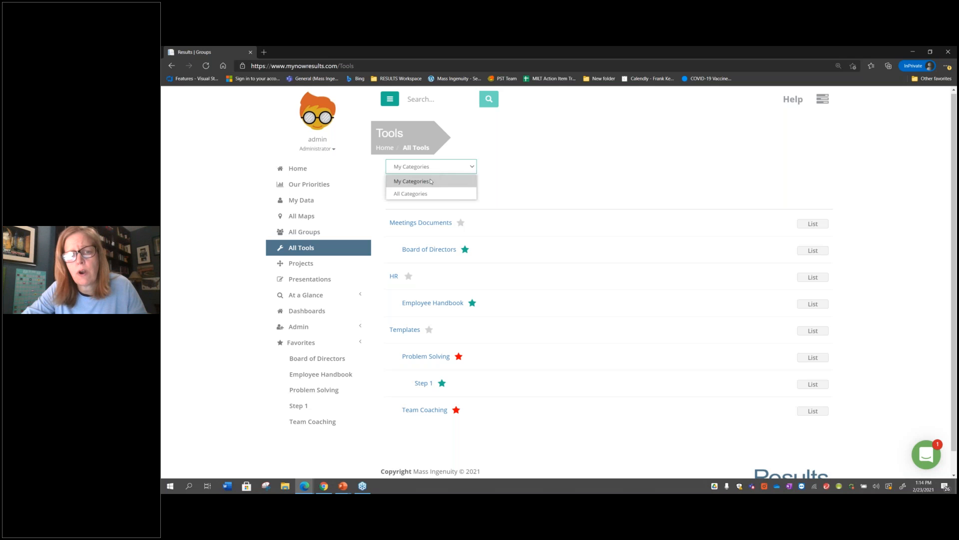
pyautogui.click(403, 196)
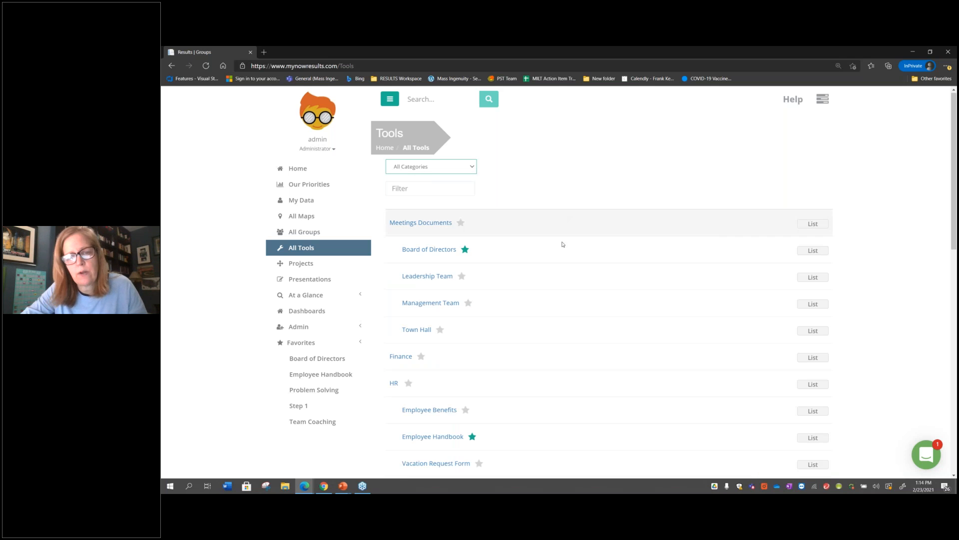
# Mark the Step 2 category under Problem Solving and the Contracting category under Operations as personal favorites.
pyautogui.scroll(-3, 556, 258)
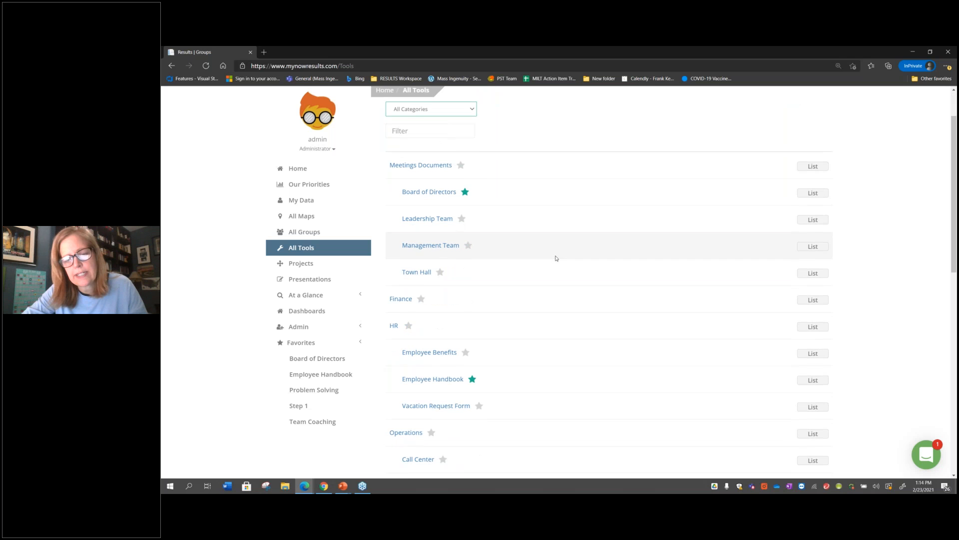
pyautogui.scroll(-3, 556, 258)
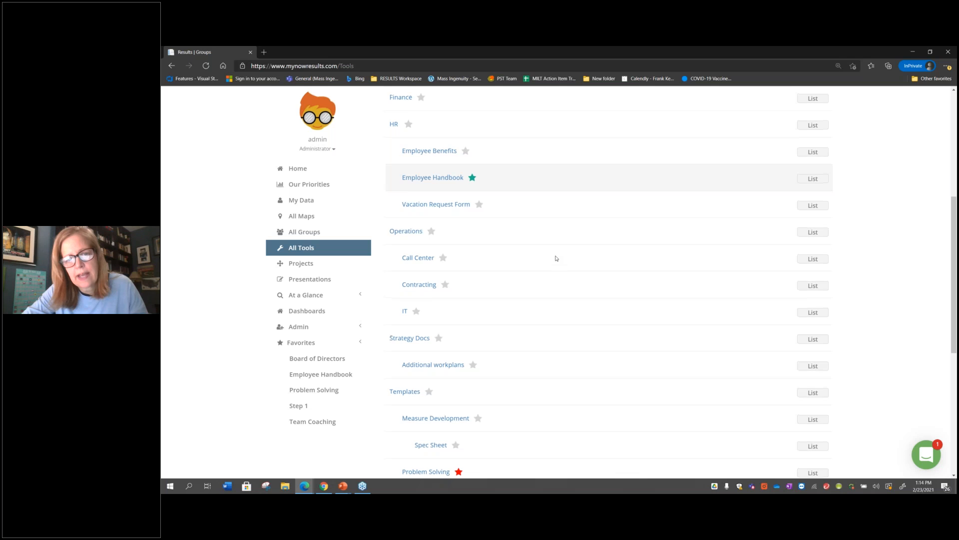
pyautogui.scroll(2, 556, 258)
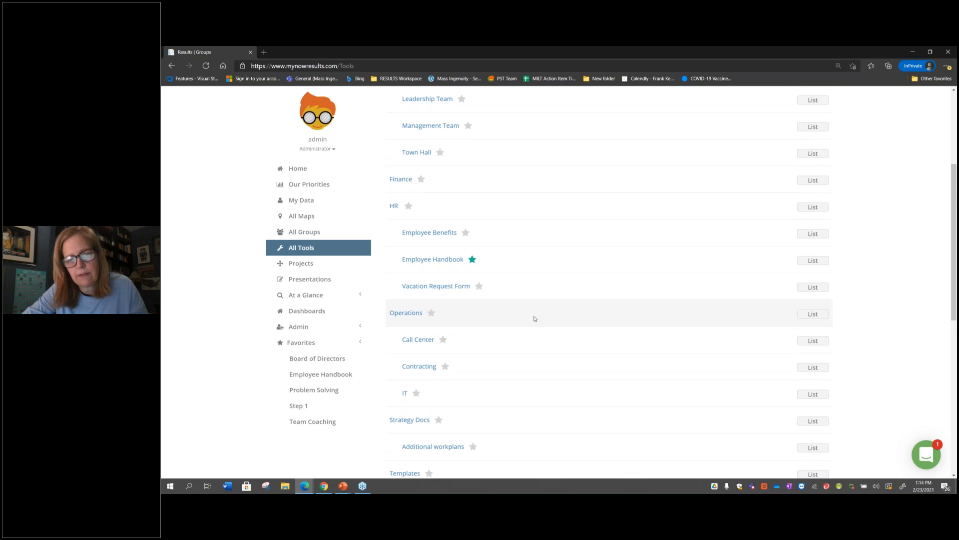
pyautogui.scroll(-5, 533, 317)
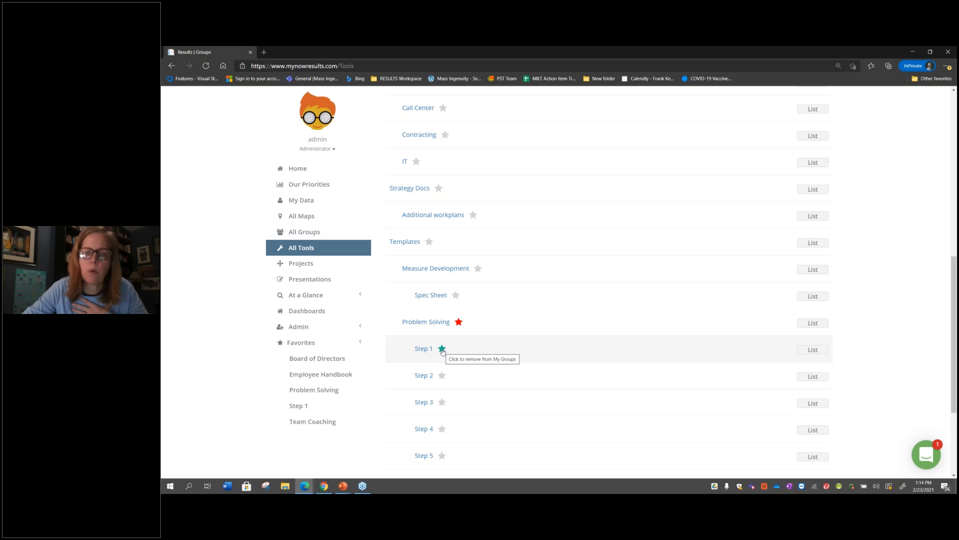
pyautogui.click(441, 375)
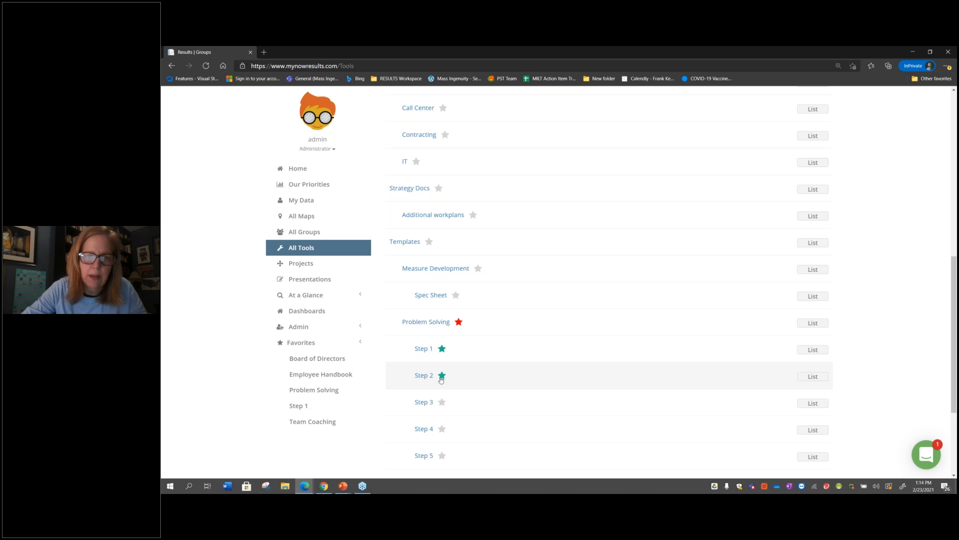
pyautogui.click(446, 136)
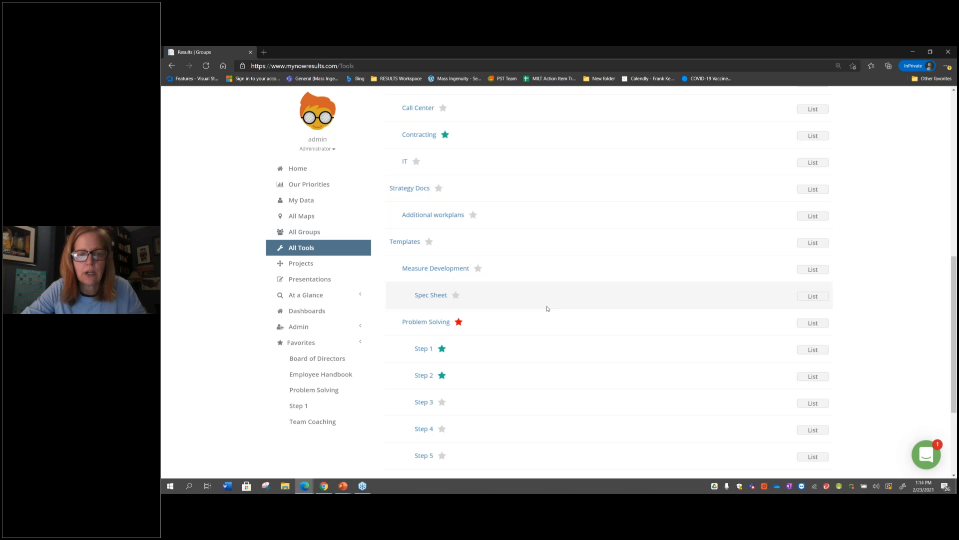
# Return to the home page to check the updated favorites and open the Problem Solving favorite.
pyautogui.scroll(5, 527, 268)
pyautogui.click(298, 169)
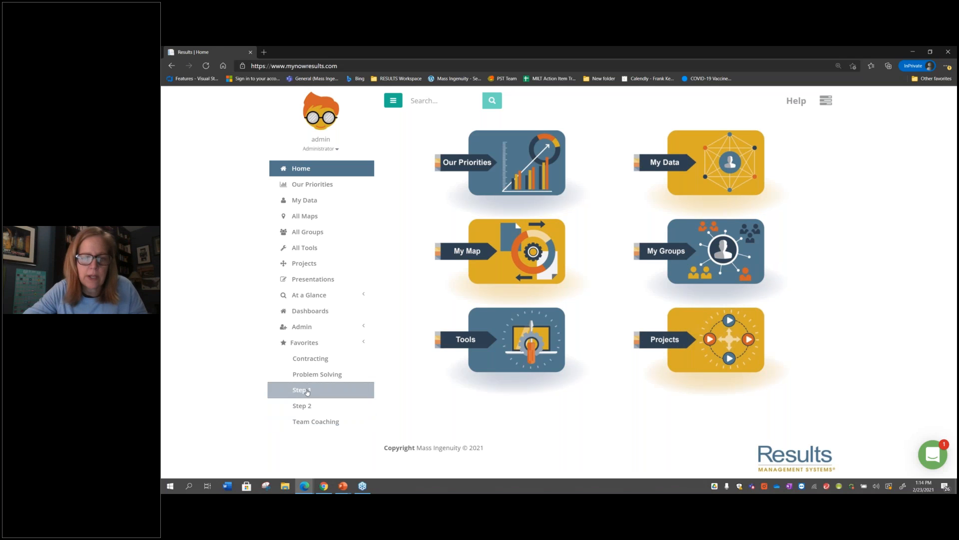
pyautogui.click(309, 374)
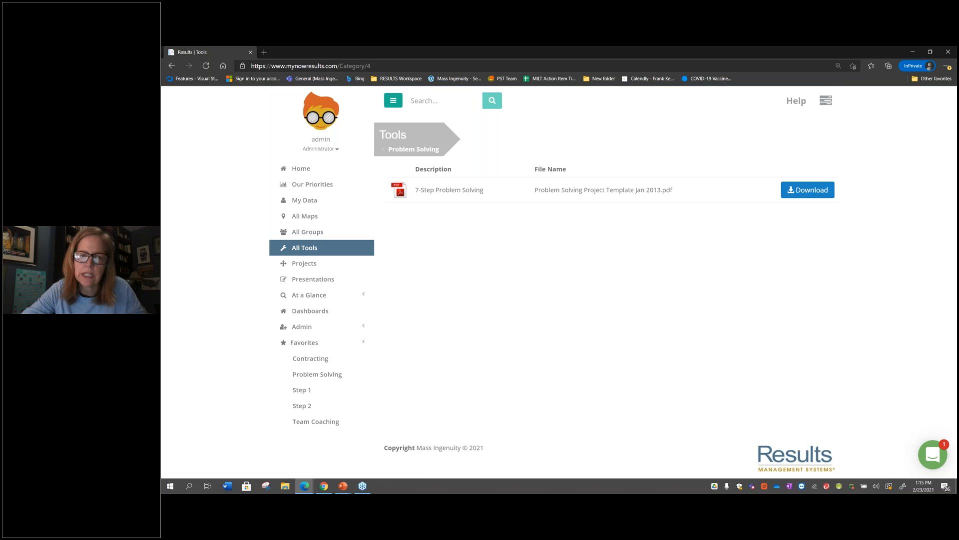
# Go back to the list of all tools and open the file list of the Step 1 category under Problem Solving.
pyautogui.click(305, 248)
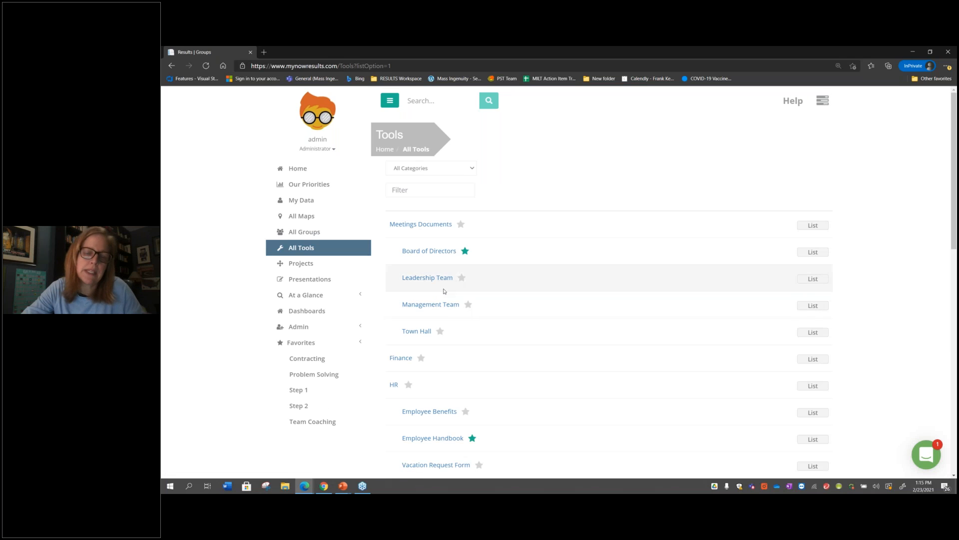
pyautogui.scroll(-3, 443, 290)
pyautogui.scroll(-4, 444, 291)
pyautogui.scroll(-2, 444, 291)
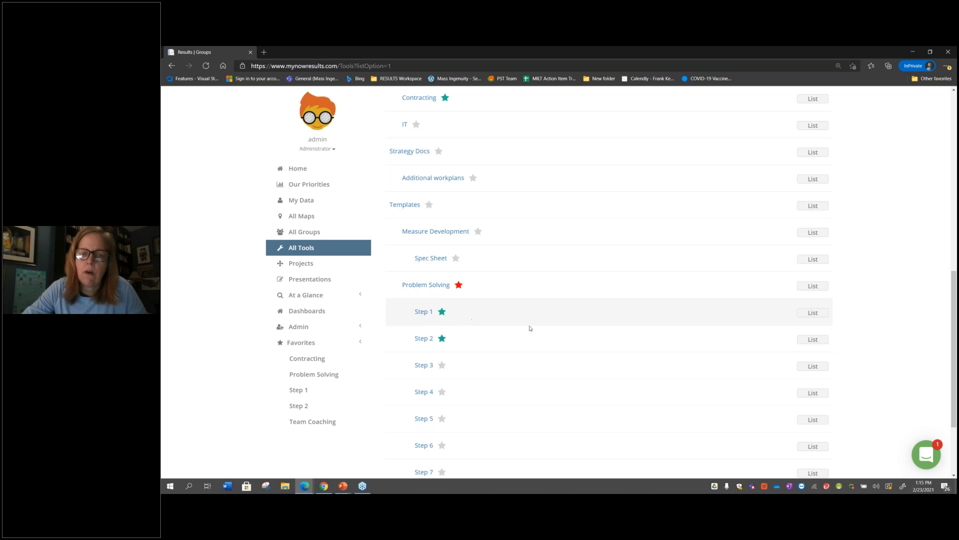
pyautogui.click(814, 313)
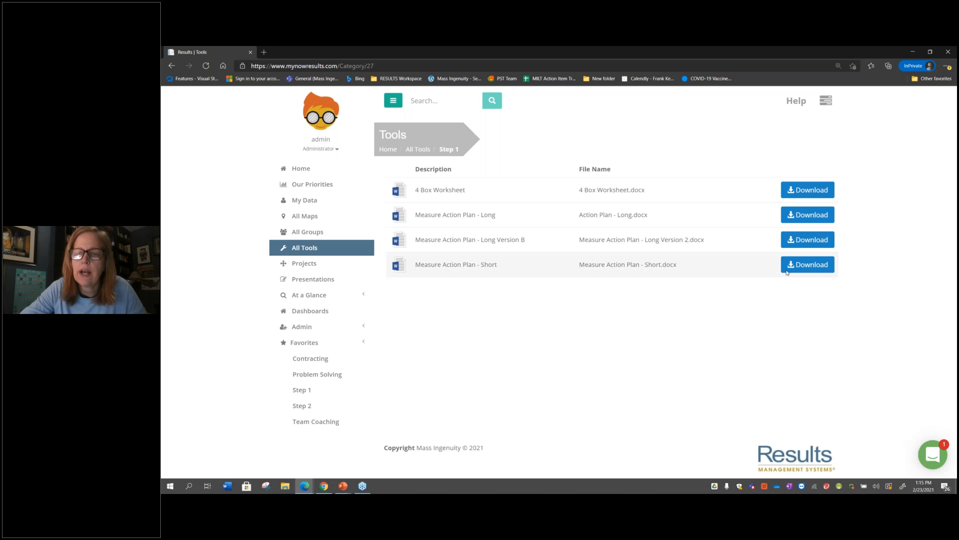
# Download the Measure Action Plan - Short document from the Step 1 category's file list.
pyautogui.click(814, 268)
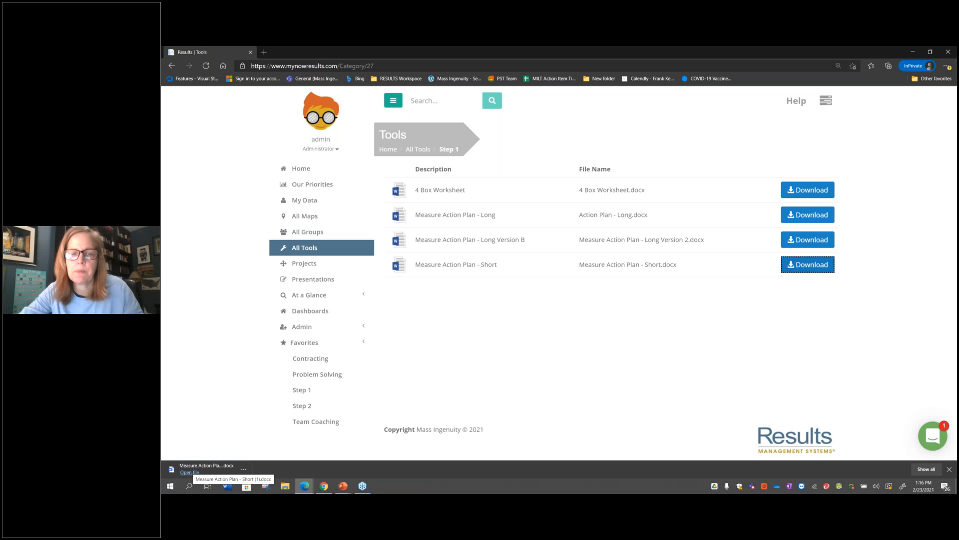
pyautogui.click(454, 406)
# Switch to the power user's session in Google Chrome and open the Manage Tools page for power users.
pyautogui.press('super+Tab')
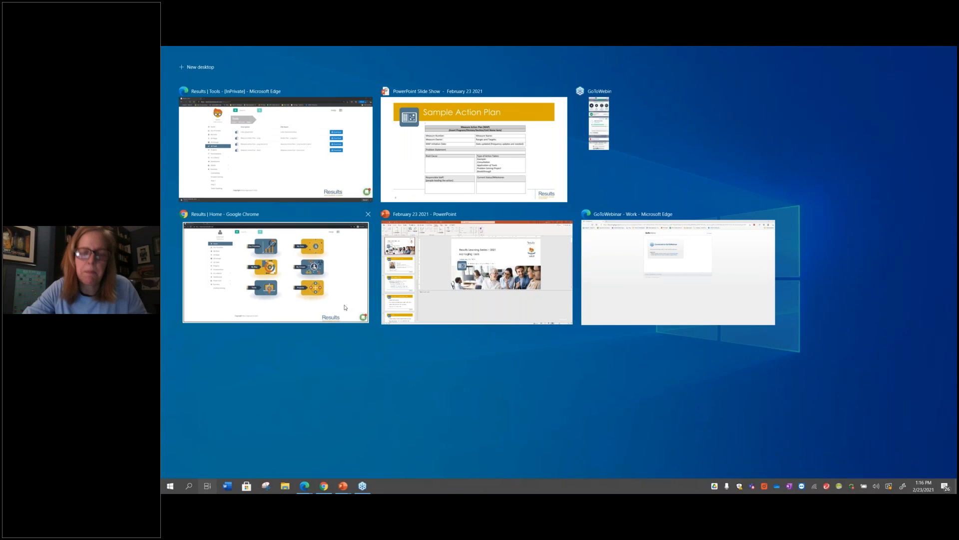
pyautogui.click(340, 309)
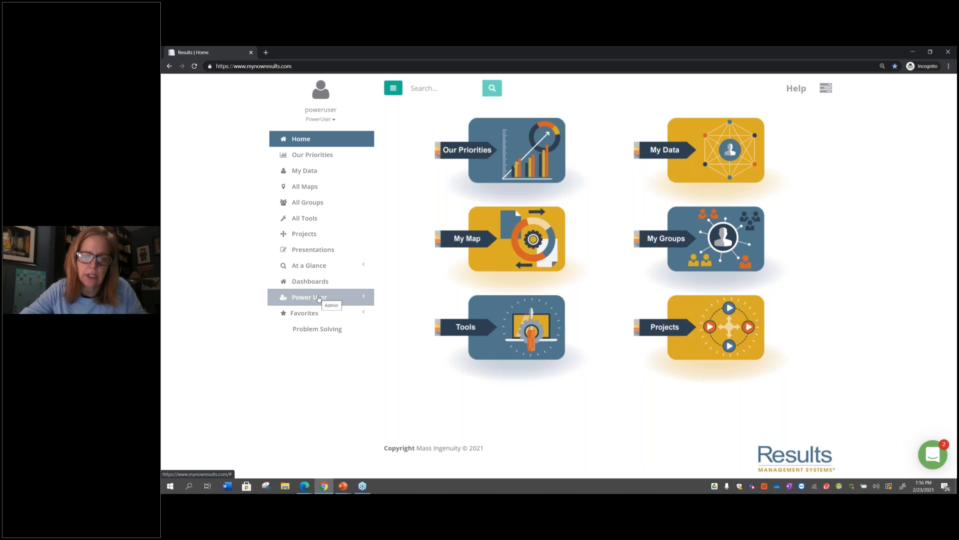
pyautogui.click(319, 298)
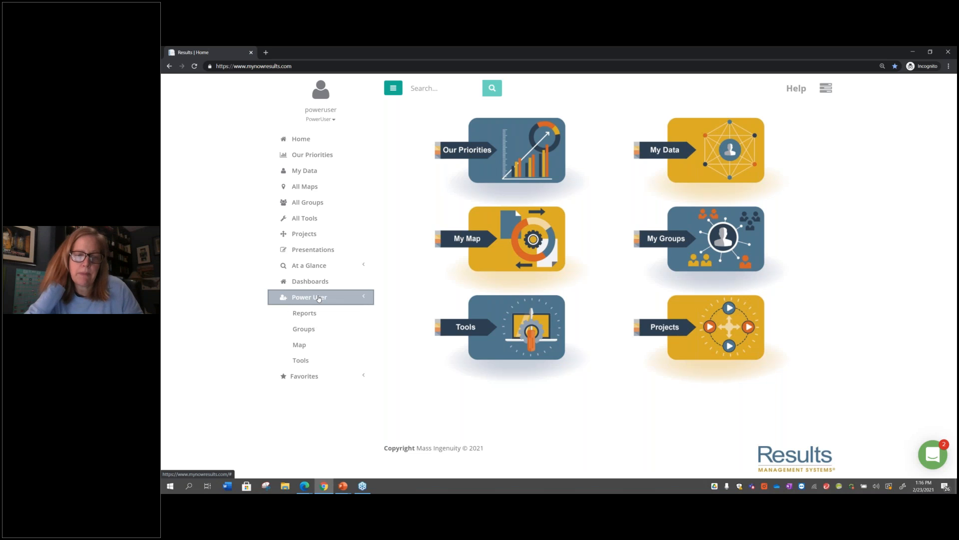
pyautogui.click(298, 361)
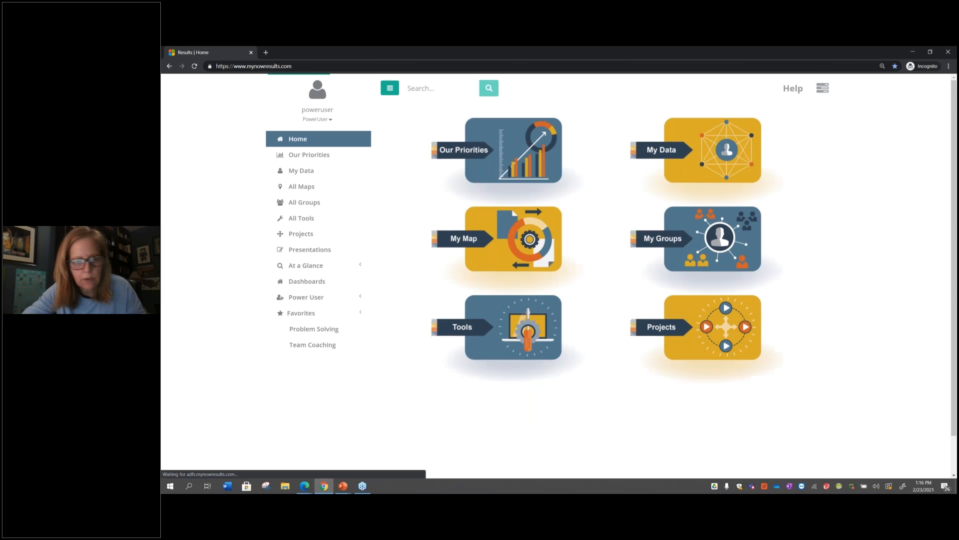
pyautogui.click(305, 296)
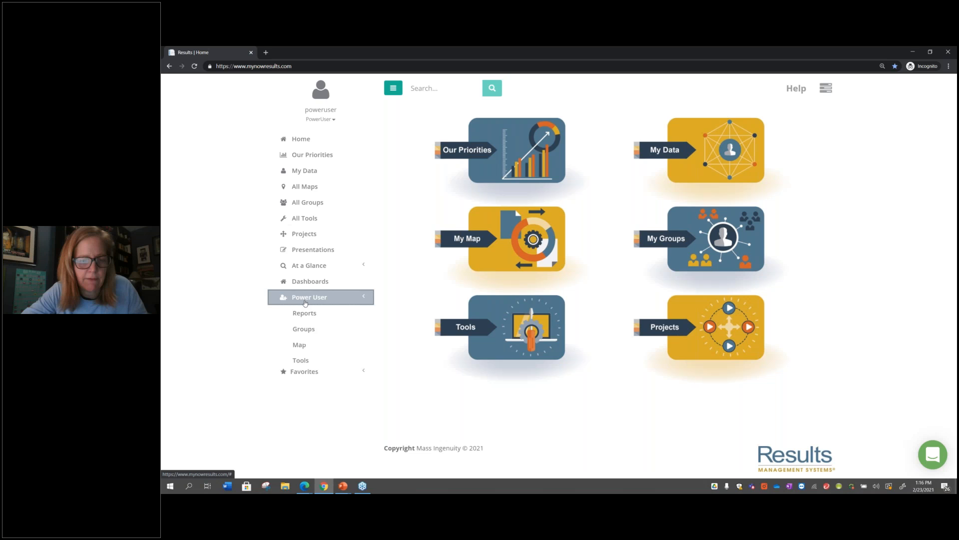
pyautogui.click(302, 359)
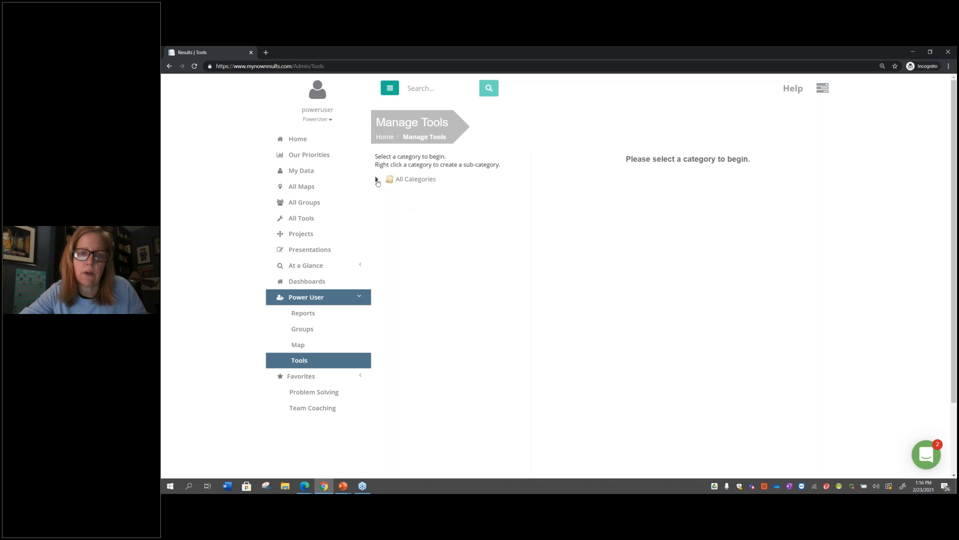
# Expand the category tree through Templates and Problem Solving and open the details of the Step 1 category.
pyautogui.click(419, 183)
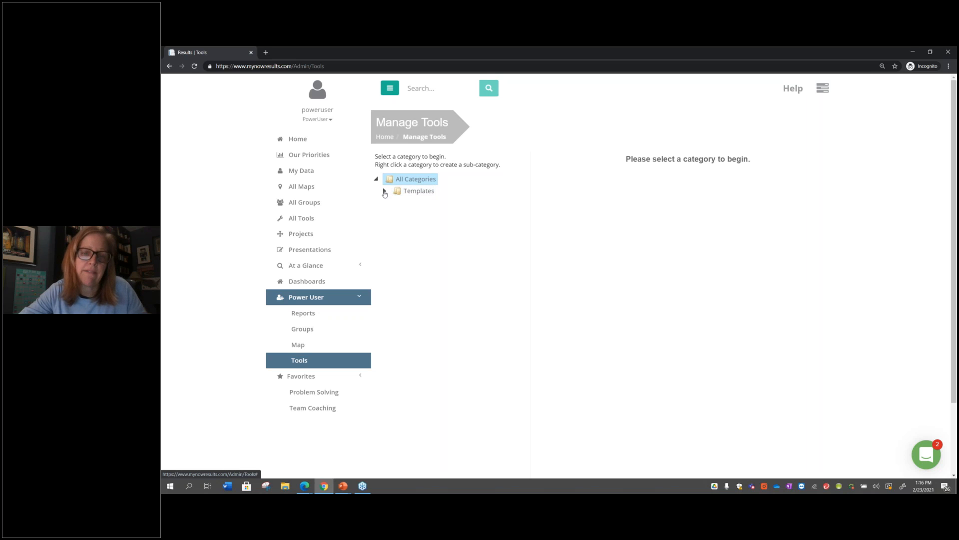
pyautogui.click(385, 192)
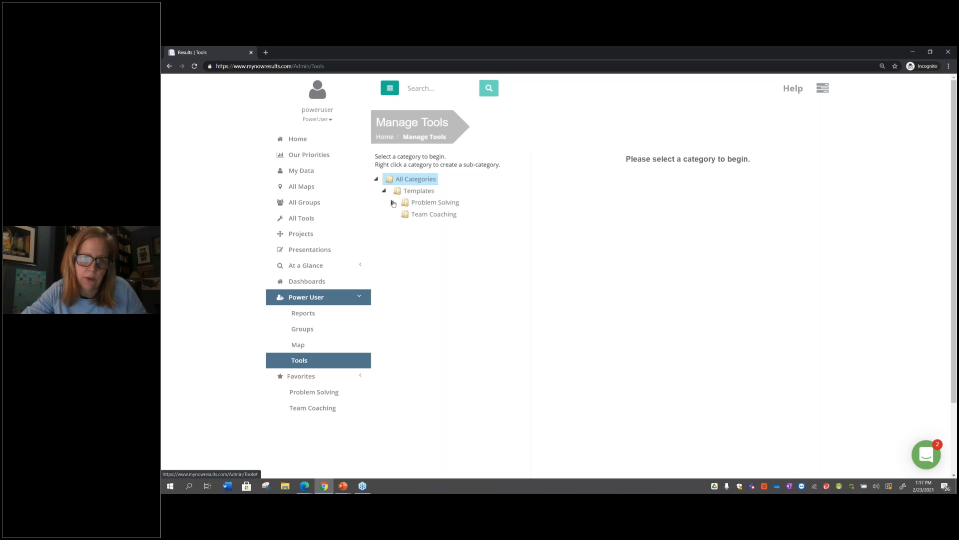
pyautogui.click(429, 204)
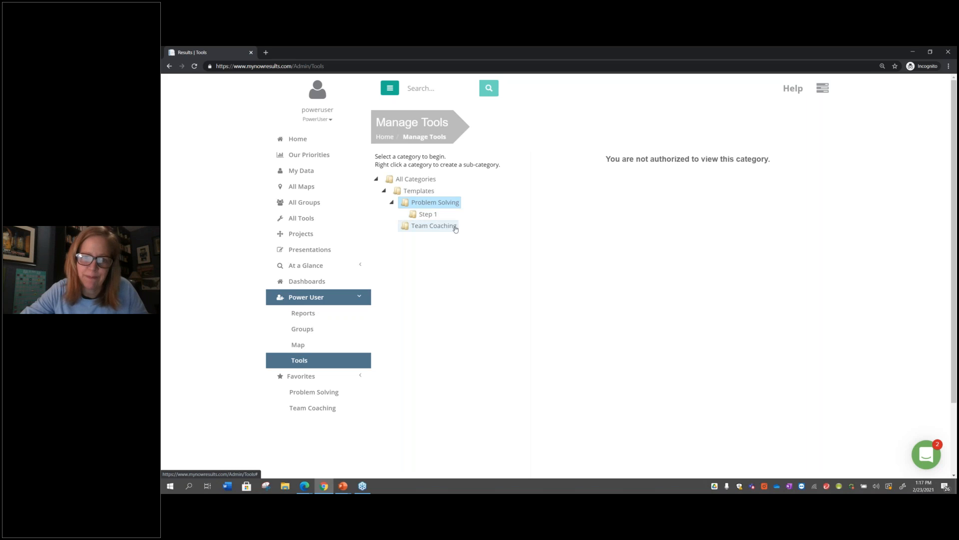
pyautogui.click(428, 214)
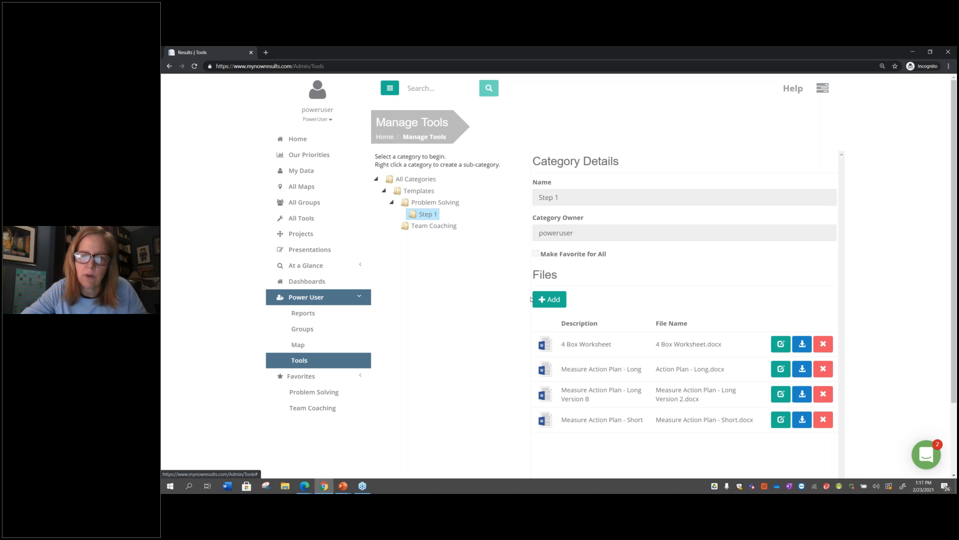
# Upload the file Measure Action Plan - Short (1) from Downloads to Step 1 with the description "Problem Solving Template".
pyautogui.click(549, 300)
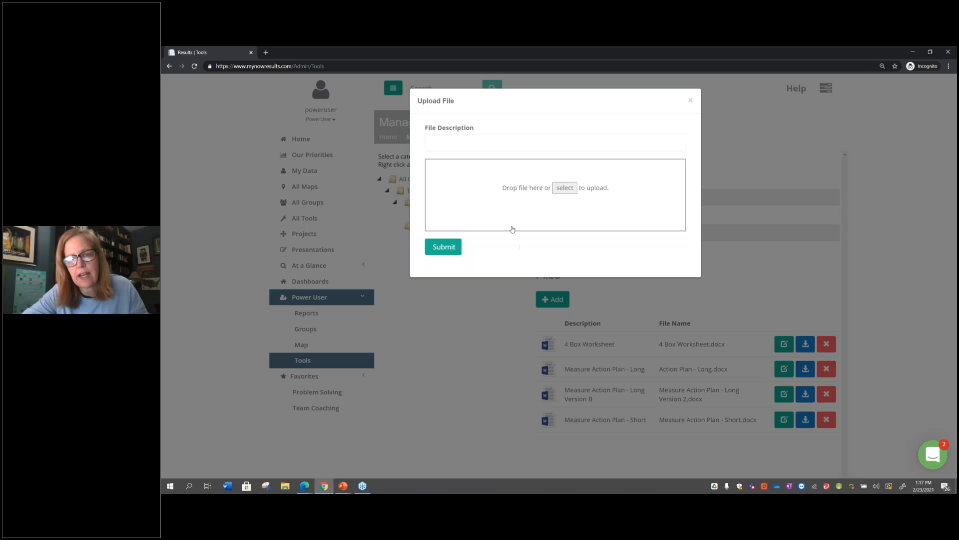
pyautogui.click(459, 144)
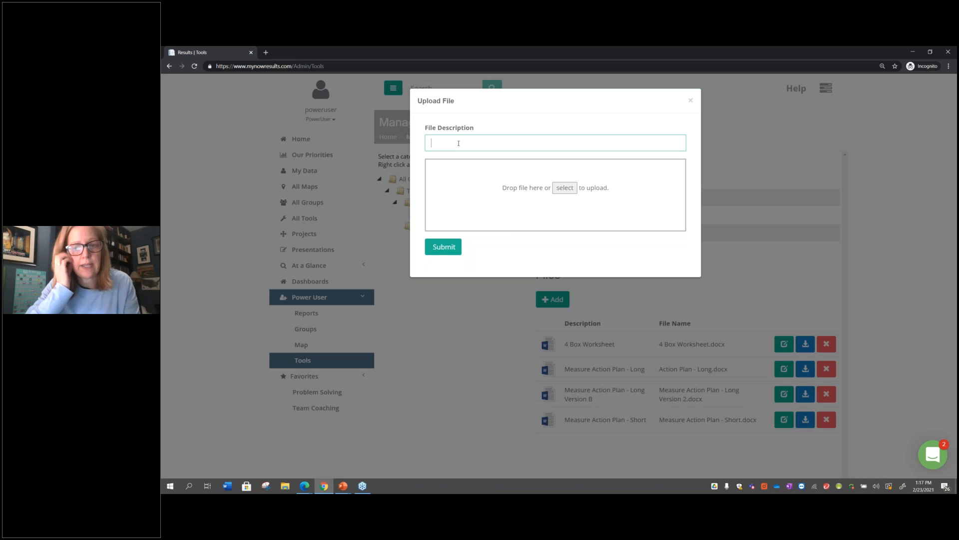
pyautogui.write('Prob')
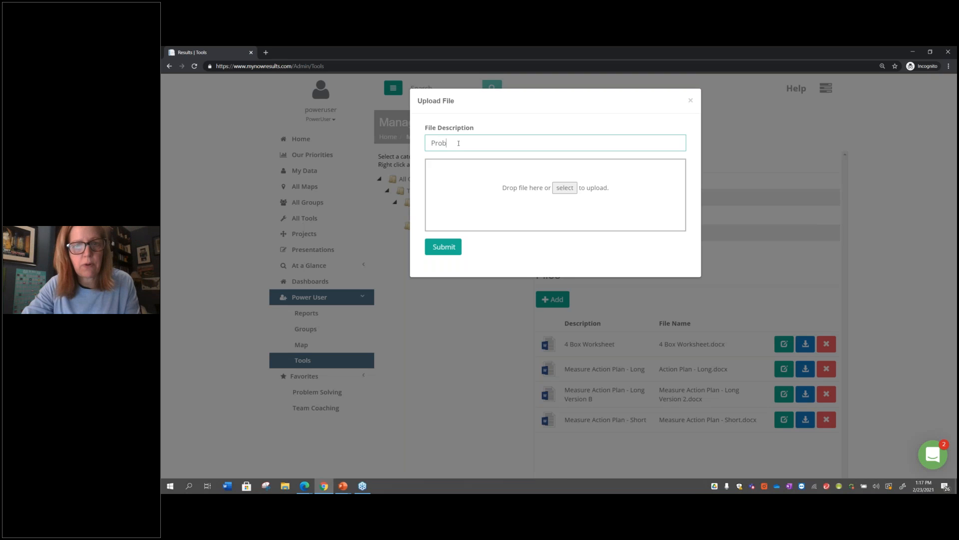
pyautogui.write('lem Solving Template')
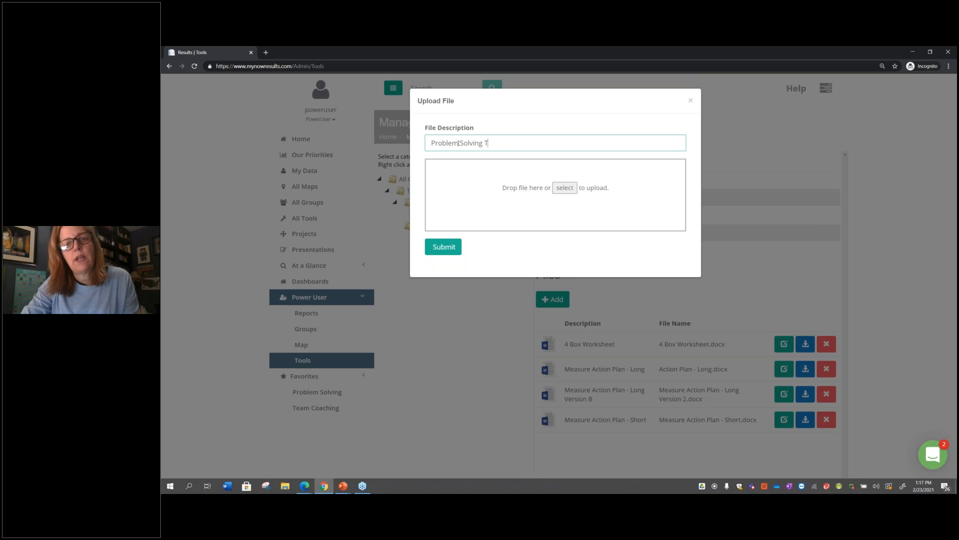
pyautogui.click(565, 188)
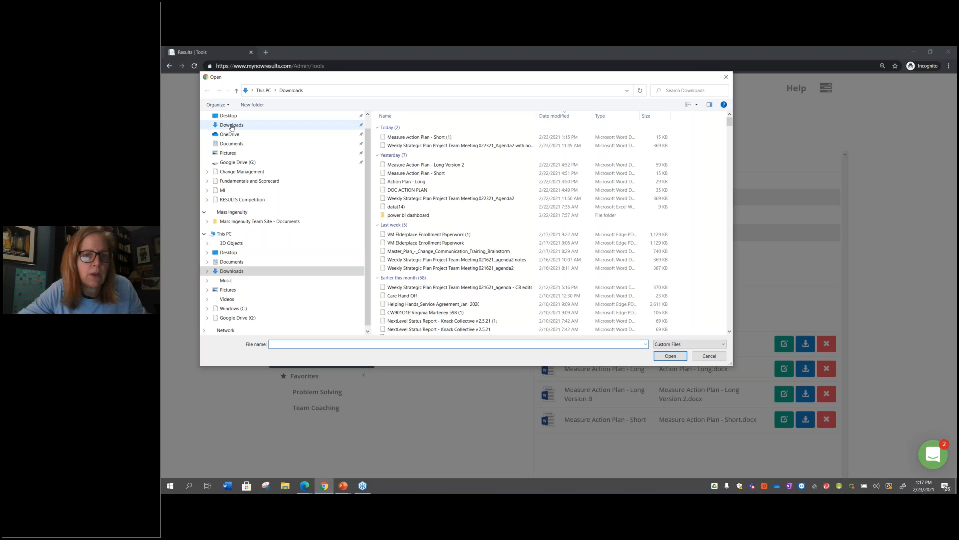
pyautogui.click(231, 128)
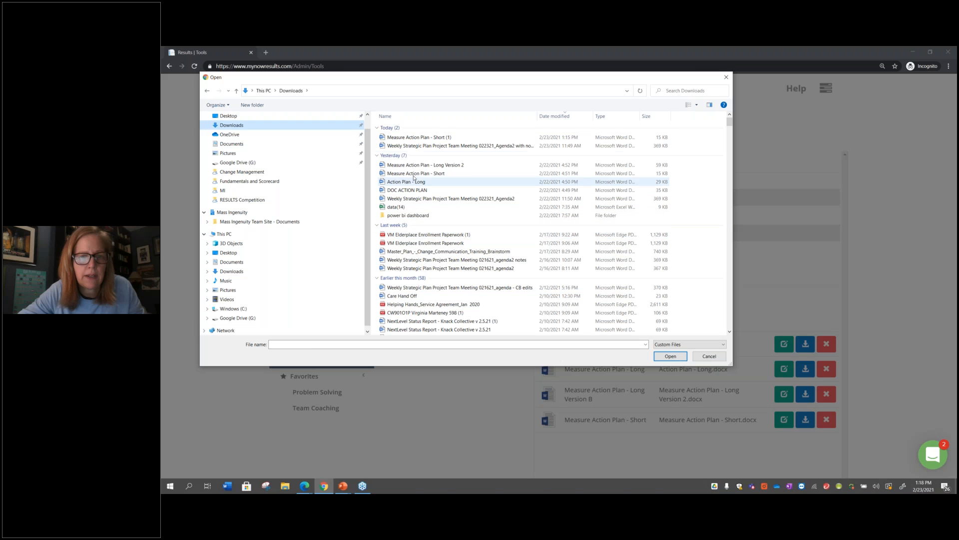
pyautogui.click(500, 137)
pyautogui.click(671, 358)
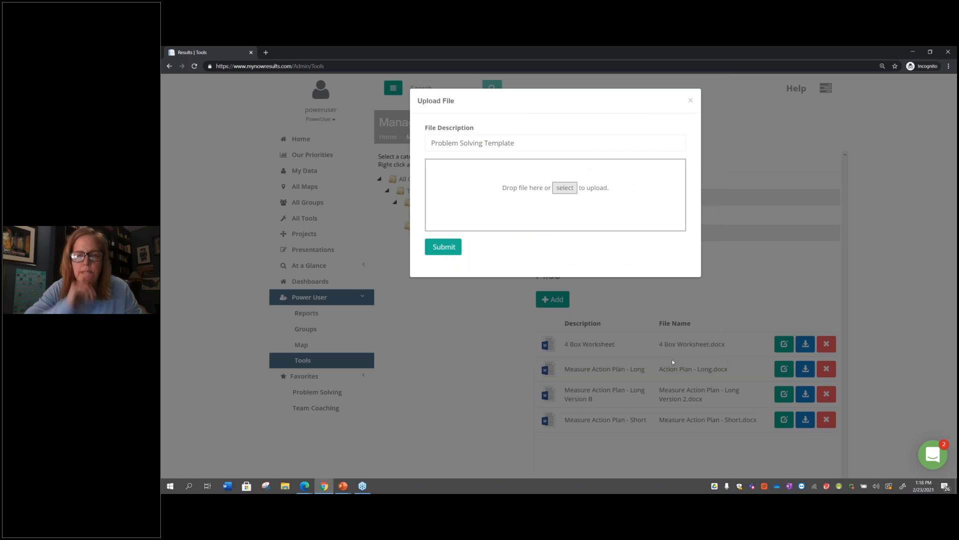
pyautogui.click(449, 270)
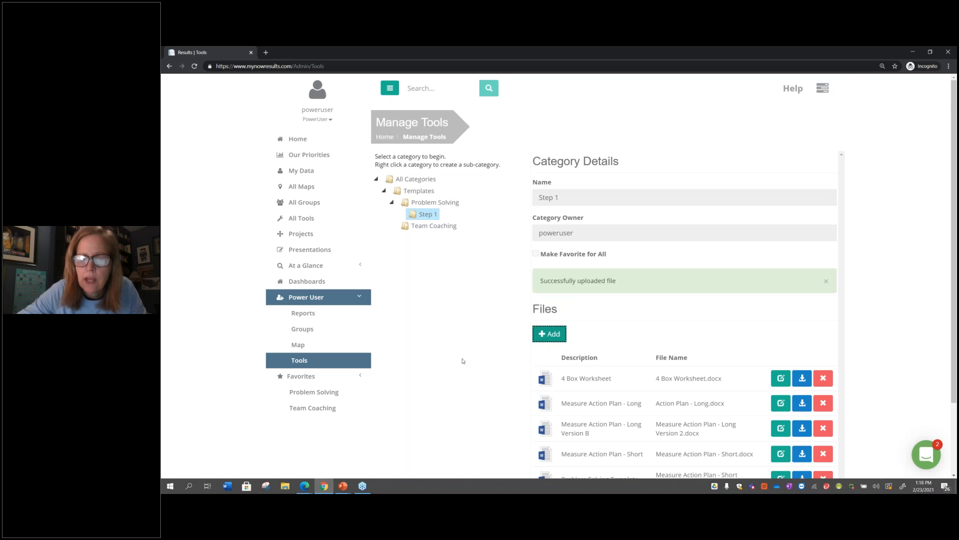
# Change the file description of 4 Box Worksheet.docx to "4 Box Worksheet - Description" and save it.
pyautogui.scroll(-2, 462, 360)
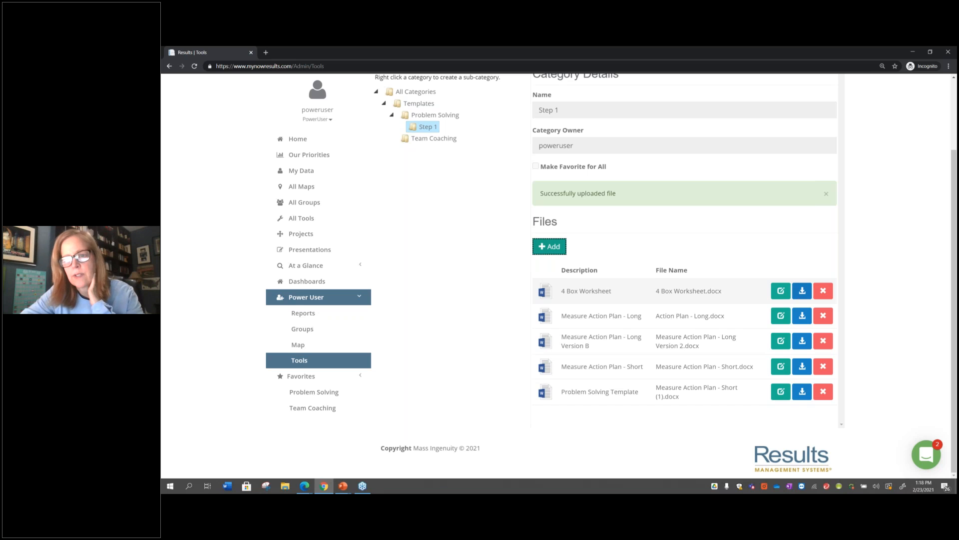
pyautogui.click(781, 292)
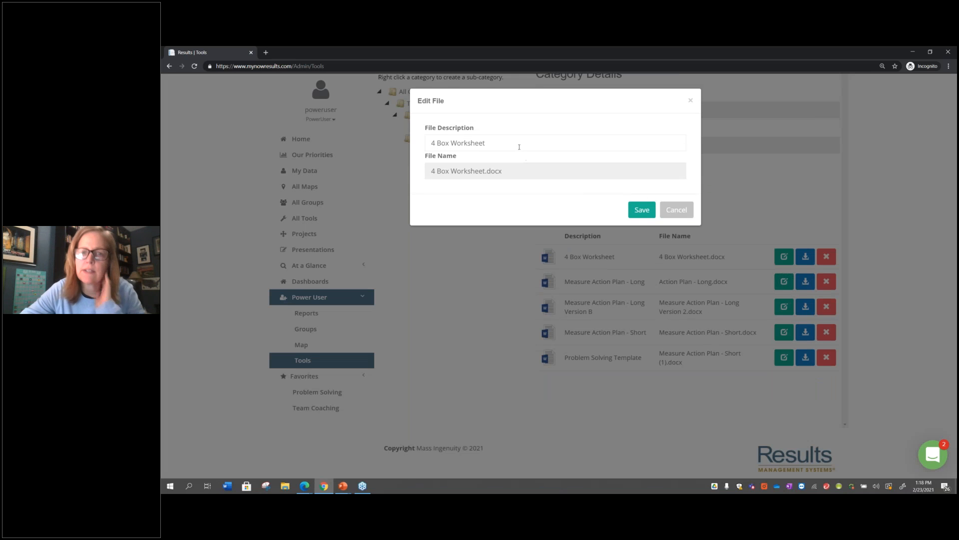
pyautogui.click(516, 146)
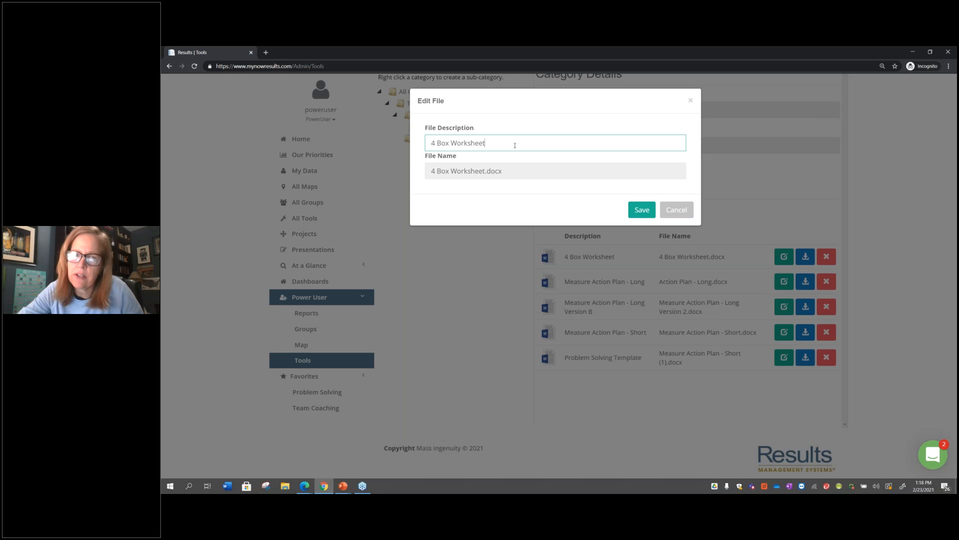
pyautogui.write('-')
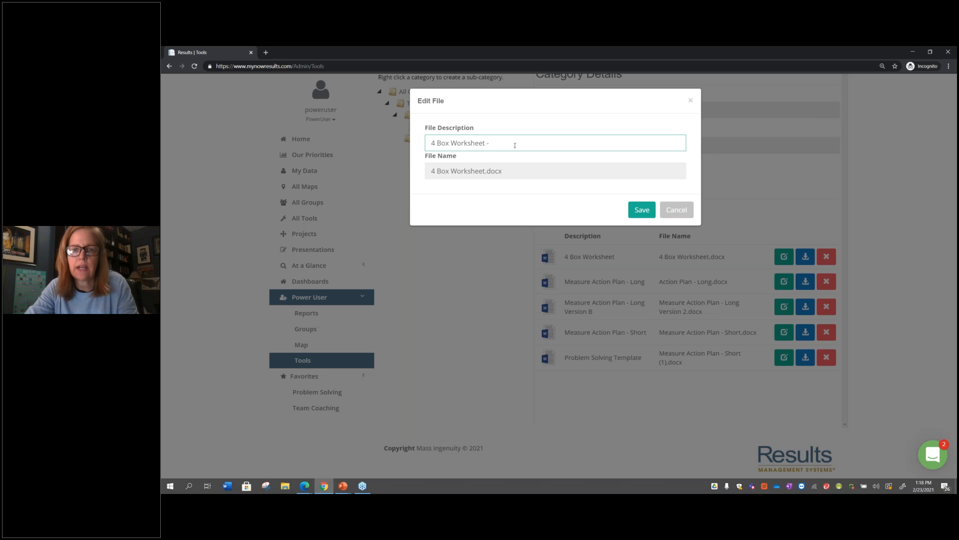
pyautogui.write(' Description')
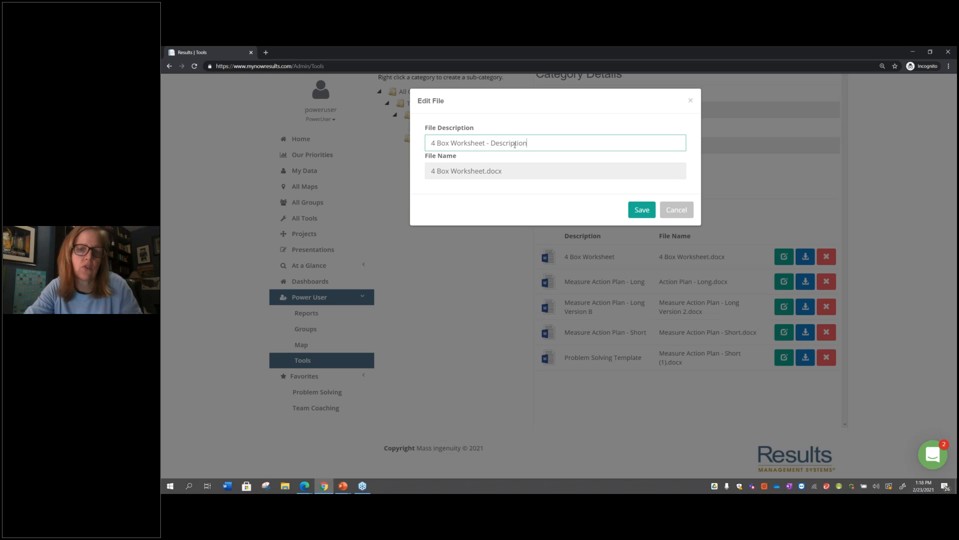
pyautogui.click(644, 210)
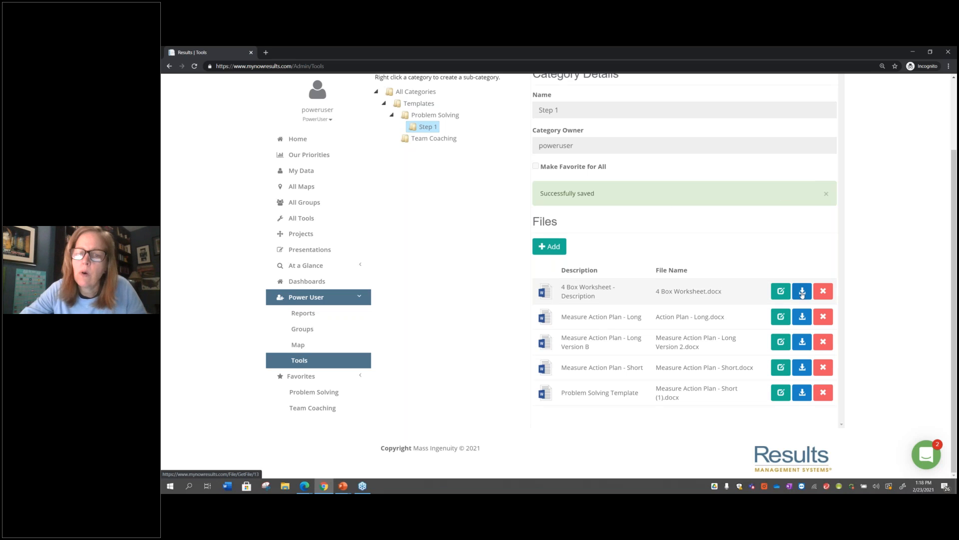
# Delete the Problem Solving Template file from the Step 1 category.
pyautogui.click(824, 392)
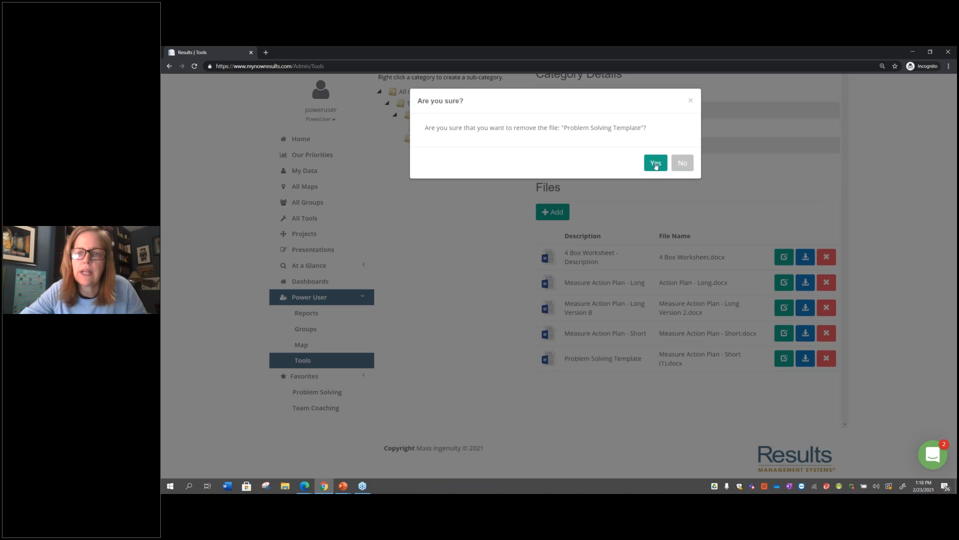
pyautogui.click(656, 164)
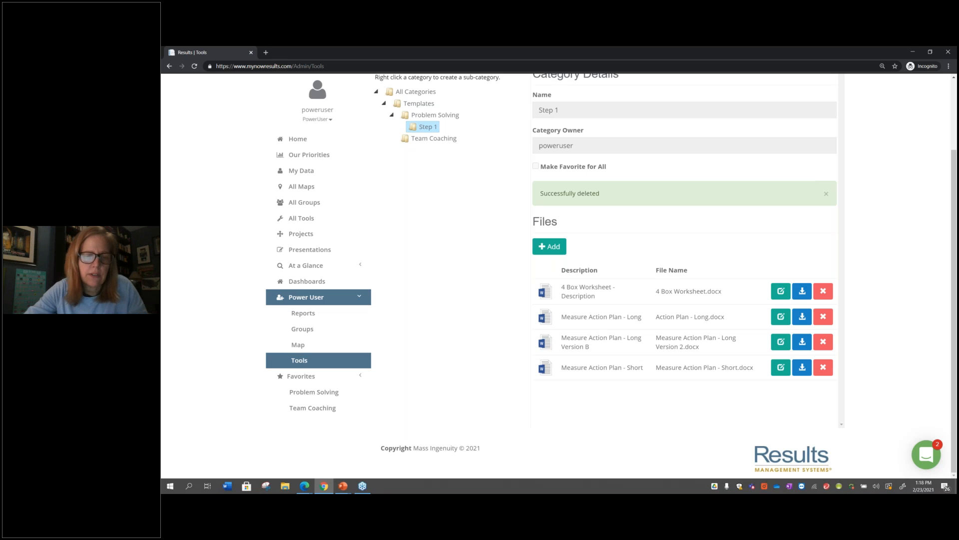
# Return to the home page, switch to the administrator's session in Microsoft Edge and go to its home page.
pyautogui.click(295, 142)
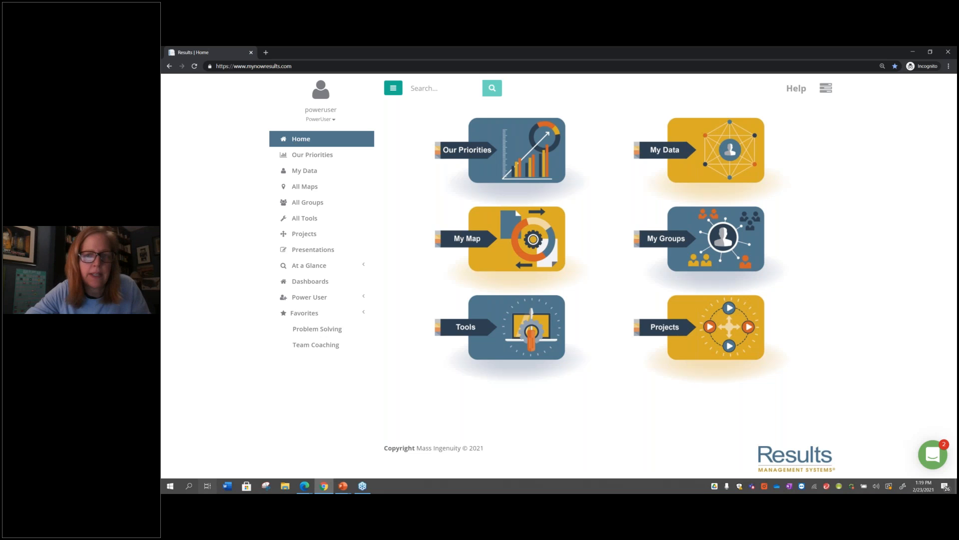
pyautogui.click(207, 486)
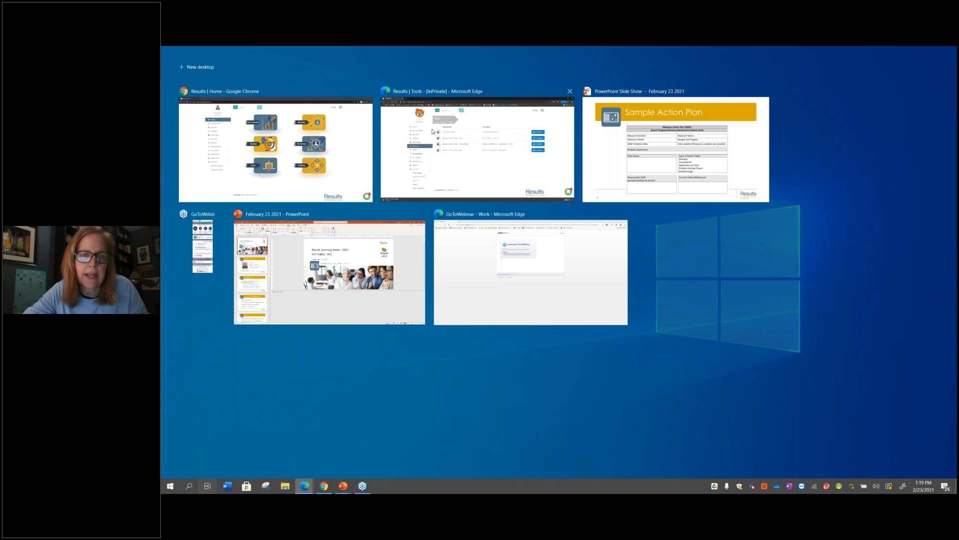
pyautogui.click(432, 131)
pyautogui.click(305, 170)
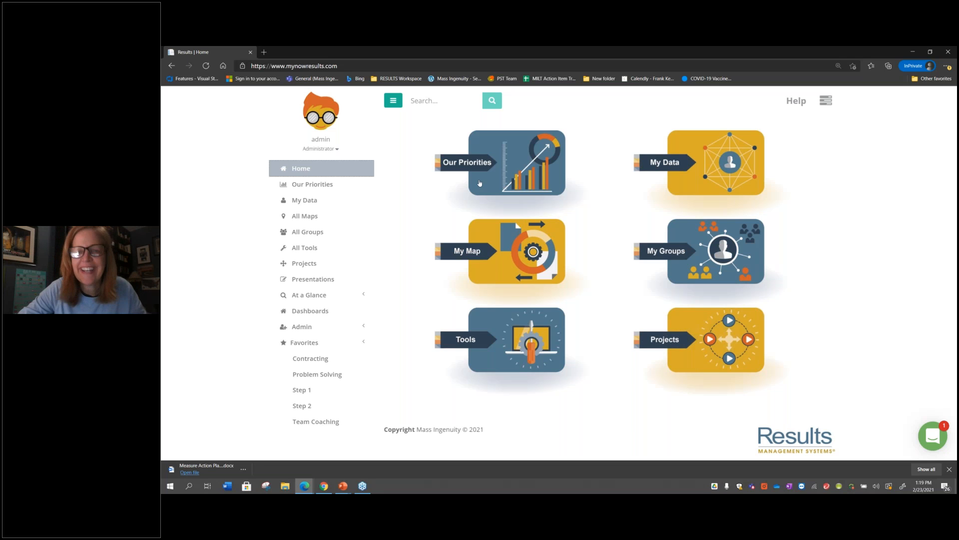
# Open the OM01M1 : Employee Engagement % measure from My Data and show its chart.
pyautogui.click(651, 169)
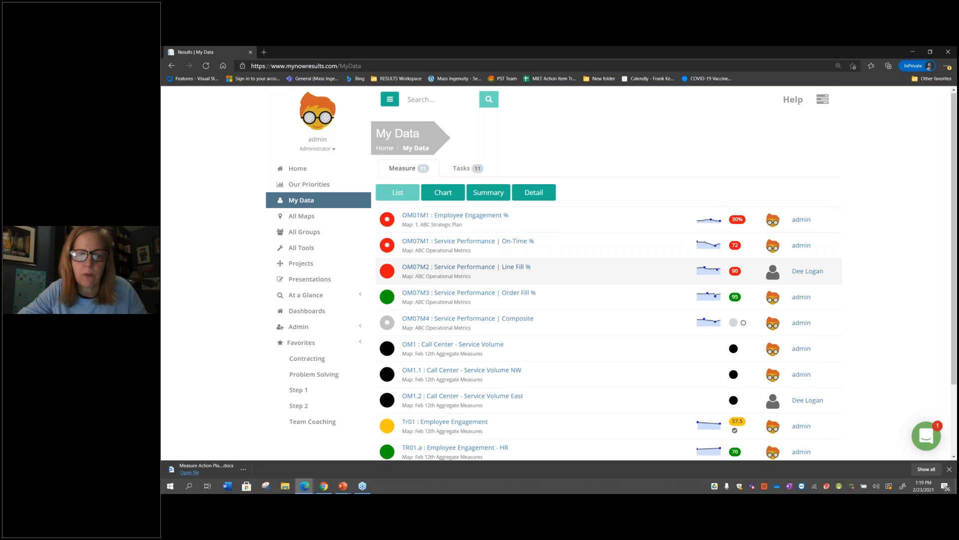
pyautogui.scroll(-1, 649, 270)
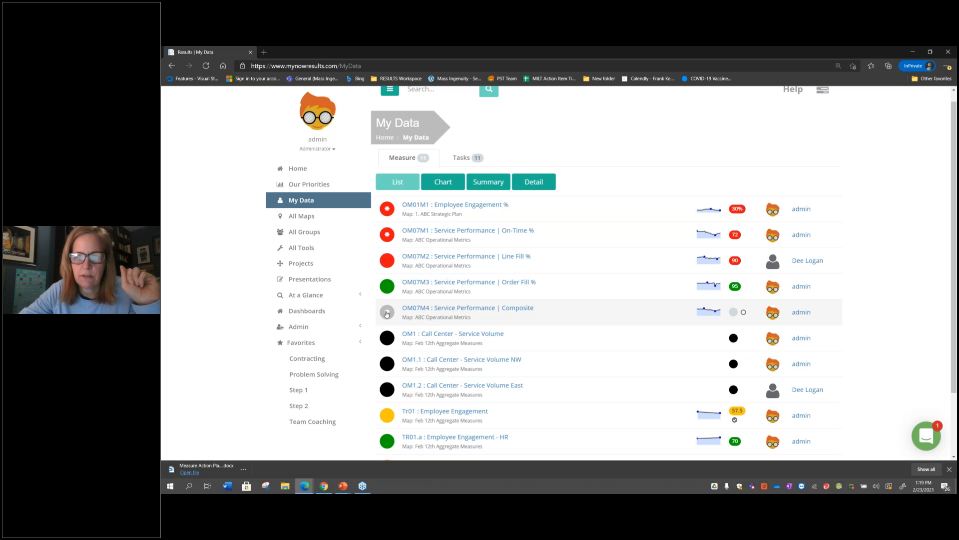
pyautogui.rightClick(448, 208)
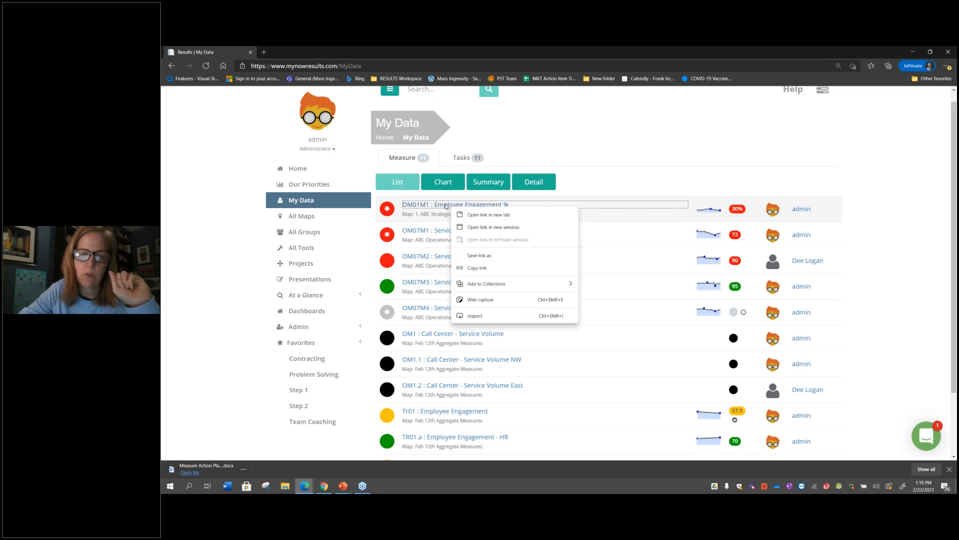
pyautogui.click(446, 204)
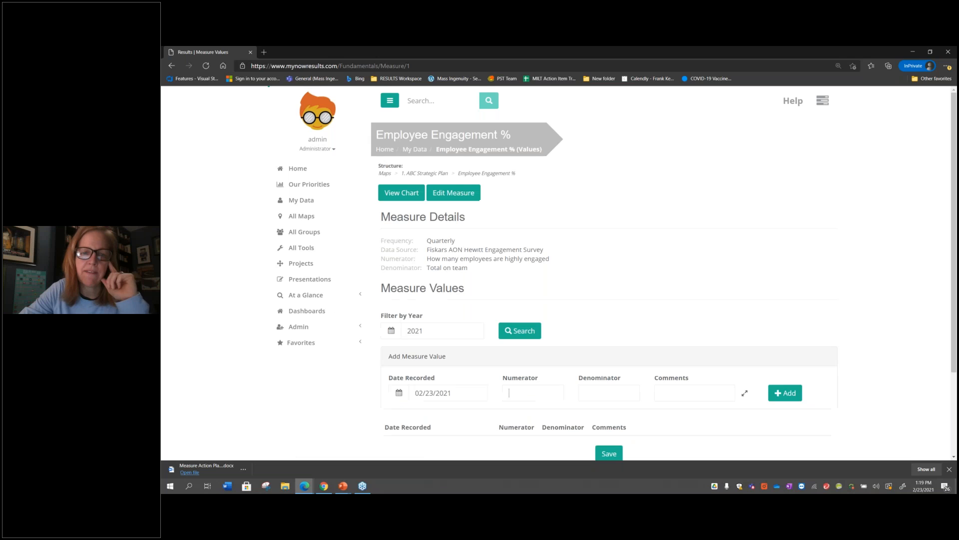
pyautogui.click(409, 194)
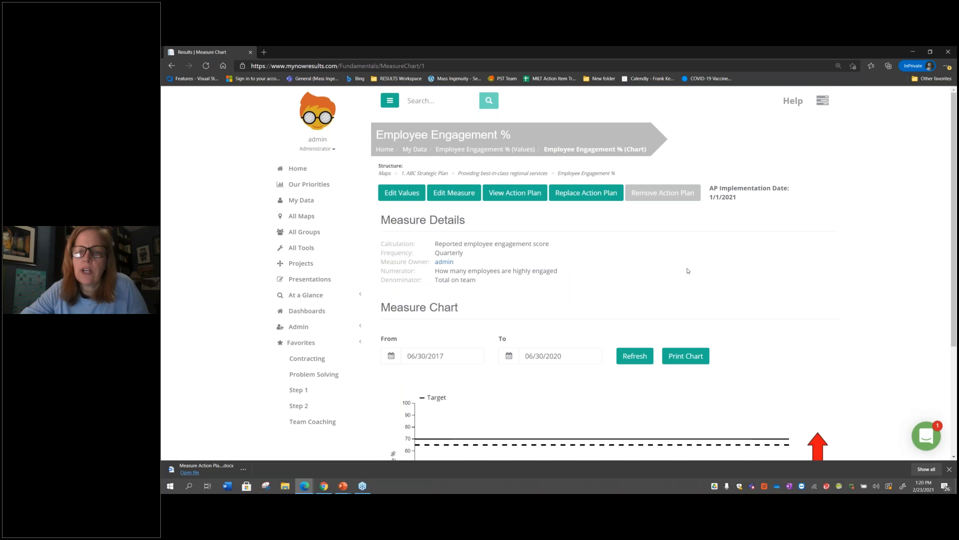
# Start replacing the action plan of the Employee Engagement % measure and set its implementation date to 03/01/2021.
pyautogui.scroll(-3, 688, 270)
pyautogui.scroll(2, 687, 270)
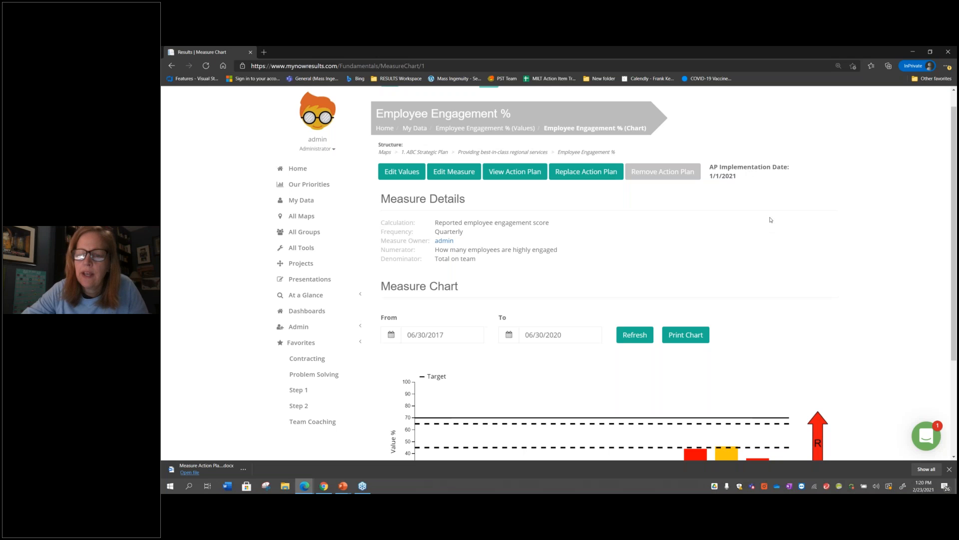
pyautogui.scroll(-1, 770, 220)
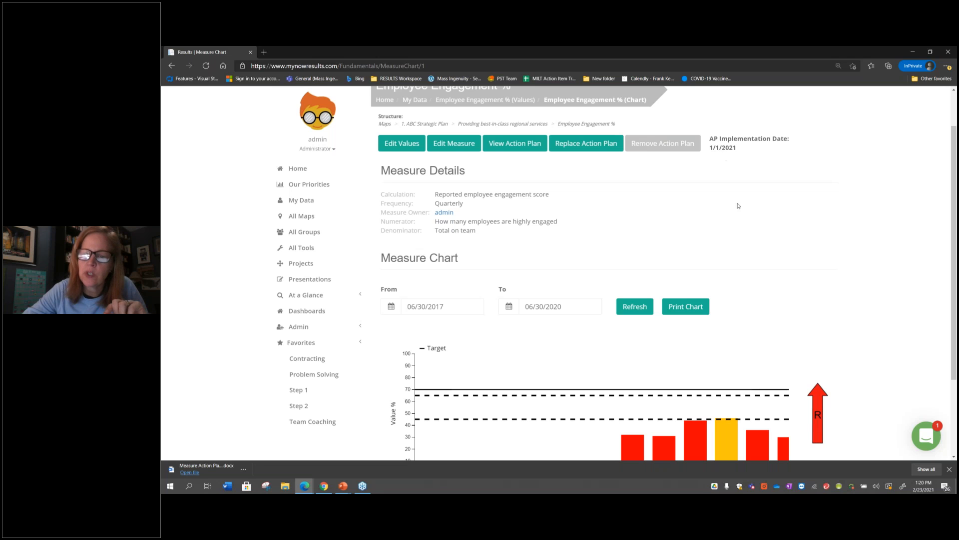
pyautogui.scroll(-2, 745, 214)
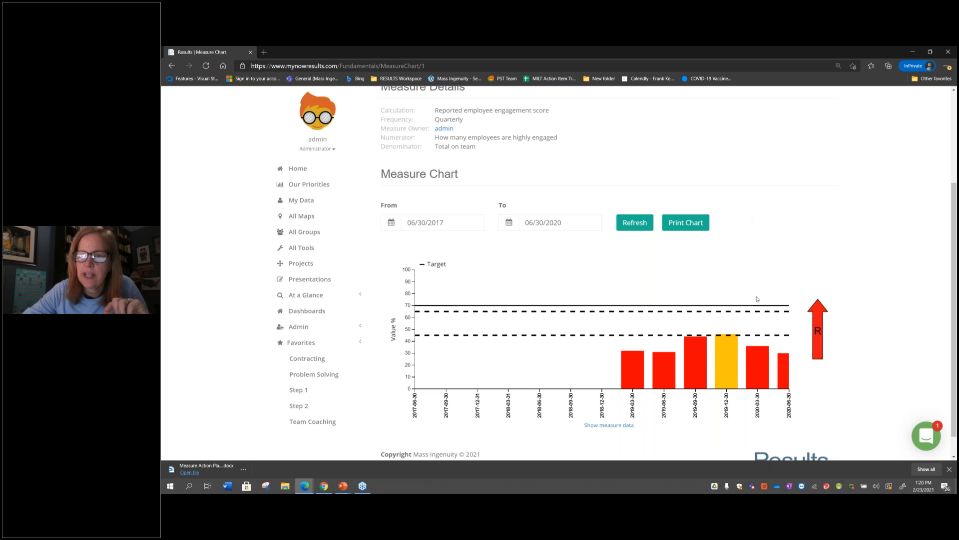
pyautogui.scroll(2, 757, 299)
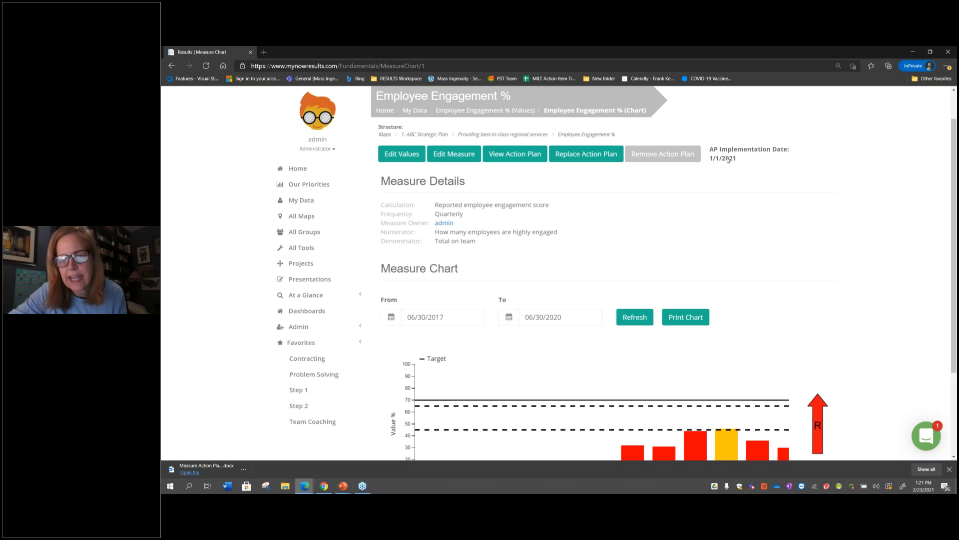
pyautogui.click(592, 157)
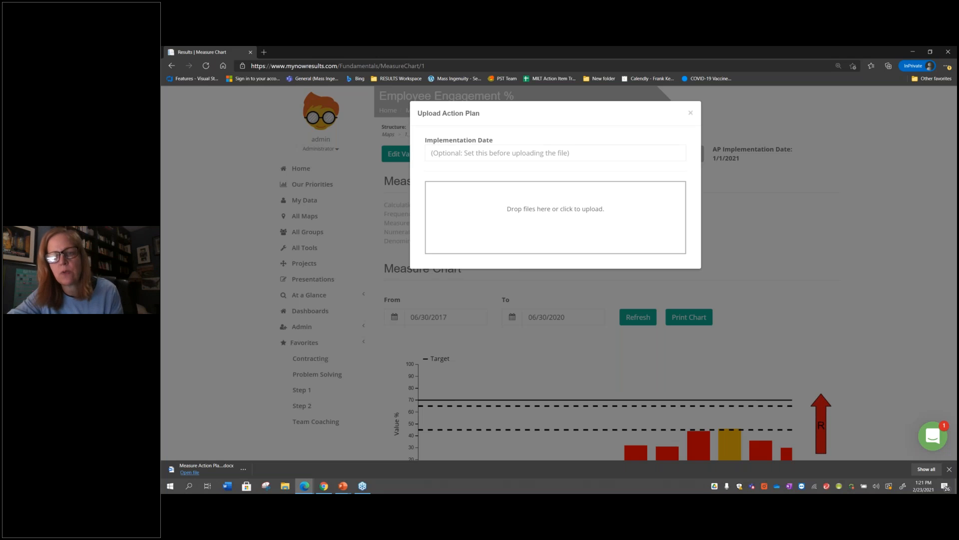
pyautogui.click(473, 153)
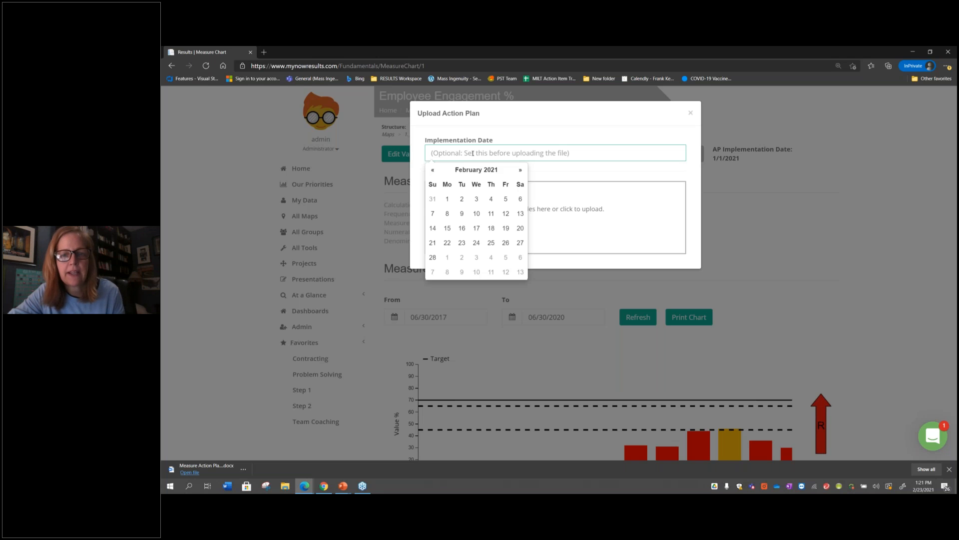
pyautogui.click(520, 170)
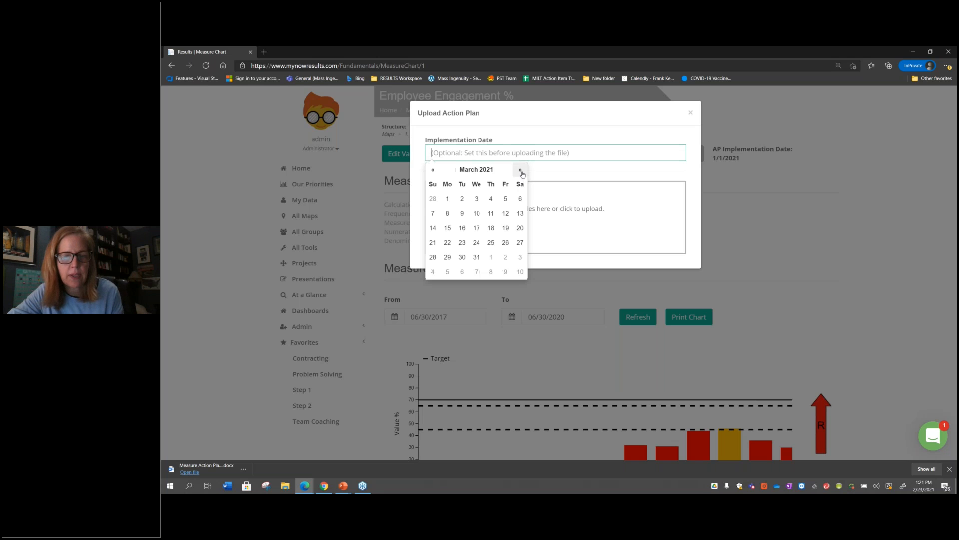
pyautogui.click(447, 199)
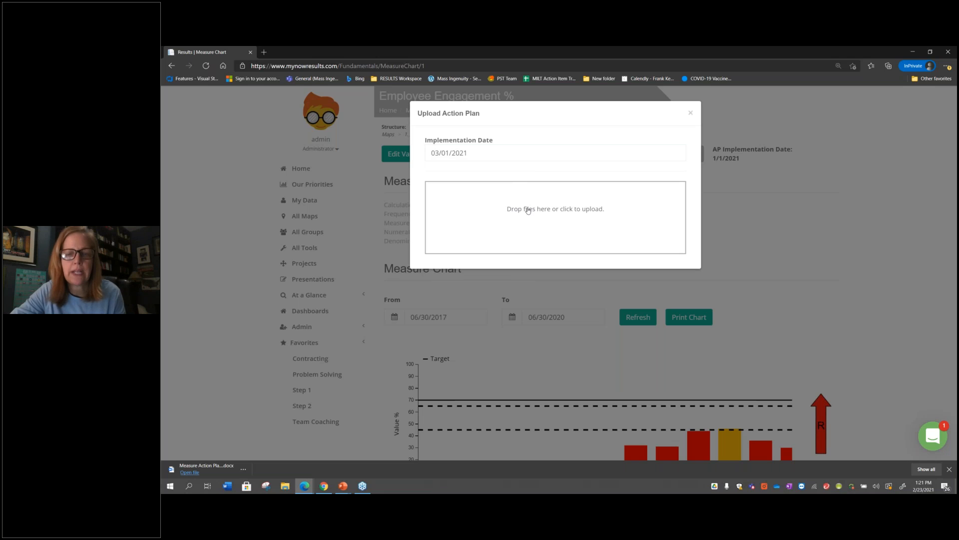
# Upload the file Measure Action Plan - Short (1) from Downloads as the replacement action plan.
pyautogui.click(576, 218)
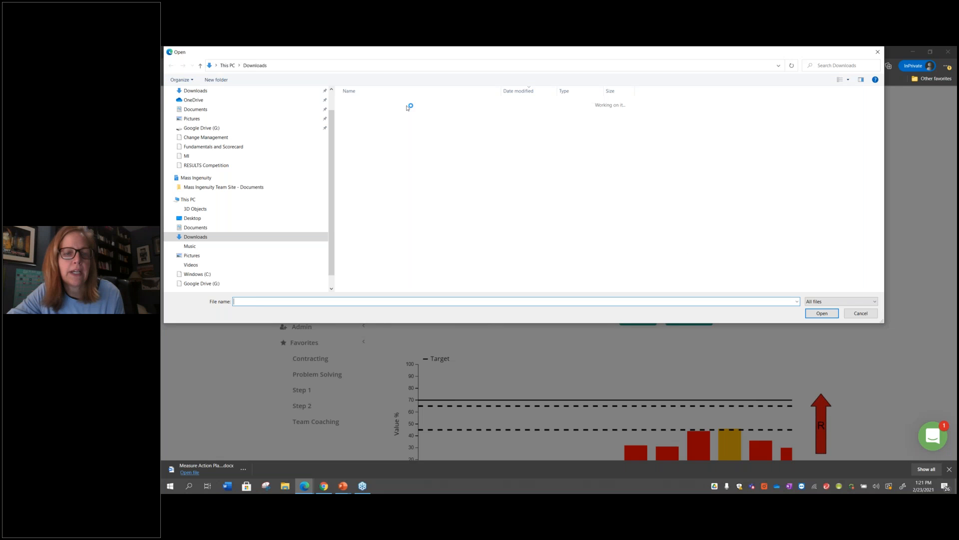
pyautogui.click(394, 111)
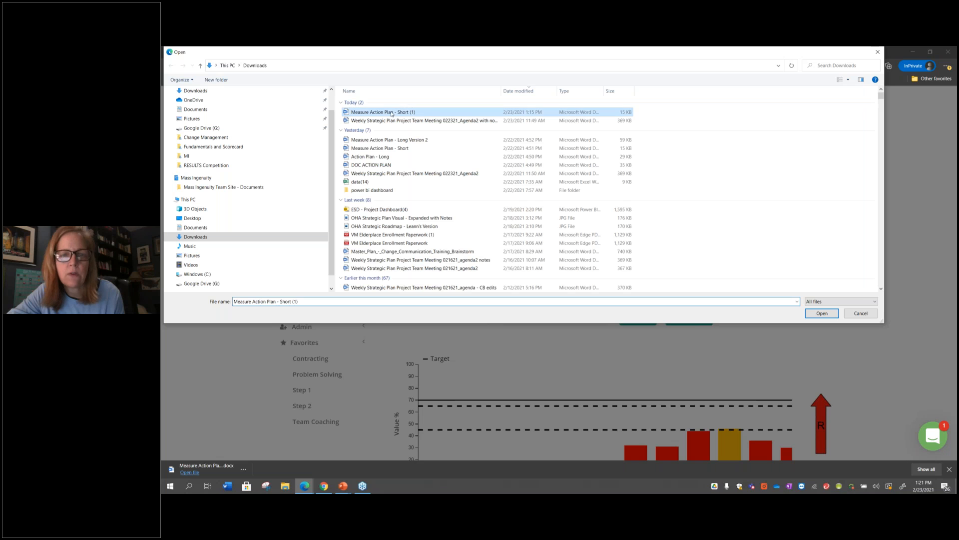
pyautogui.click(834, 315)
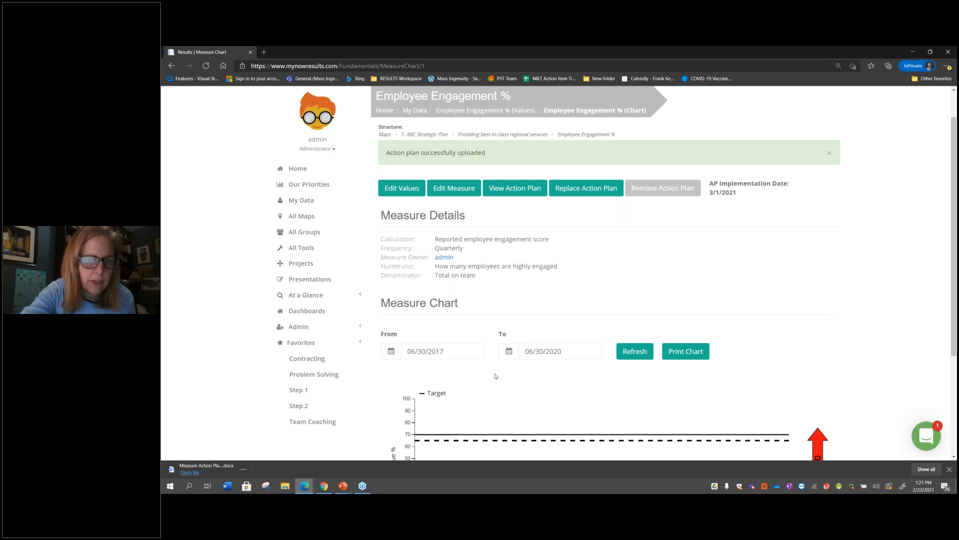
# Switch to the power user's session in Google Chrome and search for "Employee Engagement".
pyautogui.press('super+Tab')
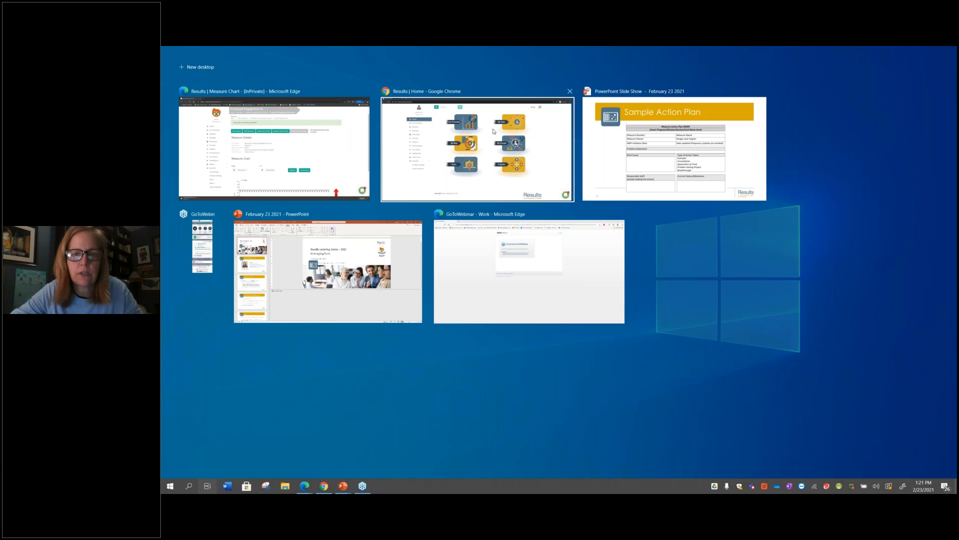
pyautogui.click(493, 132)
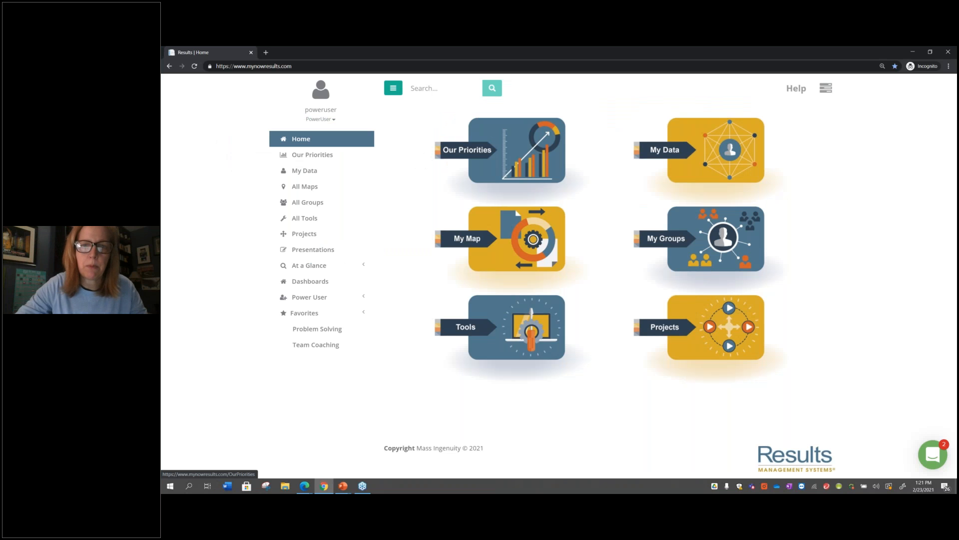
pyautogui.click(423, 90)
pyautogui.write('E')
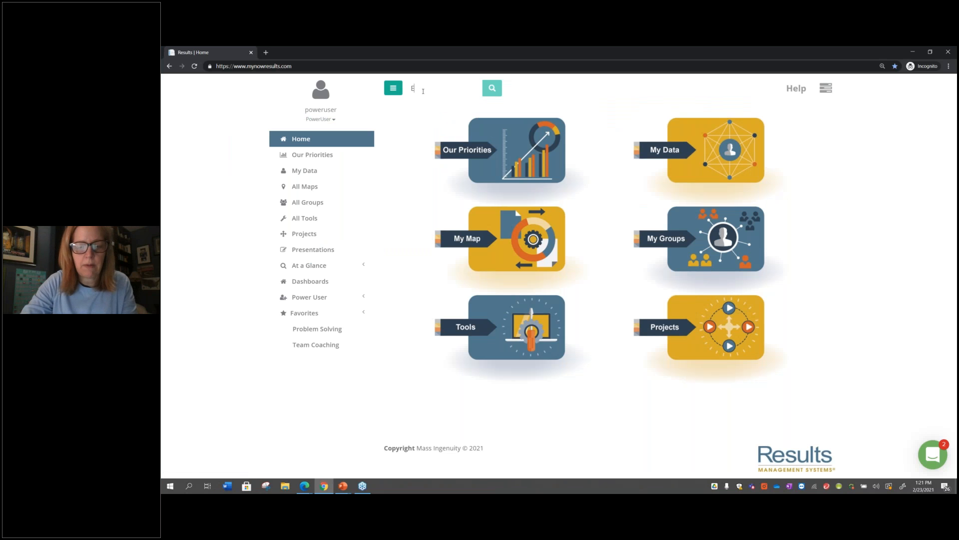
pyautogui.write('mplo')
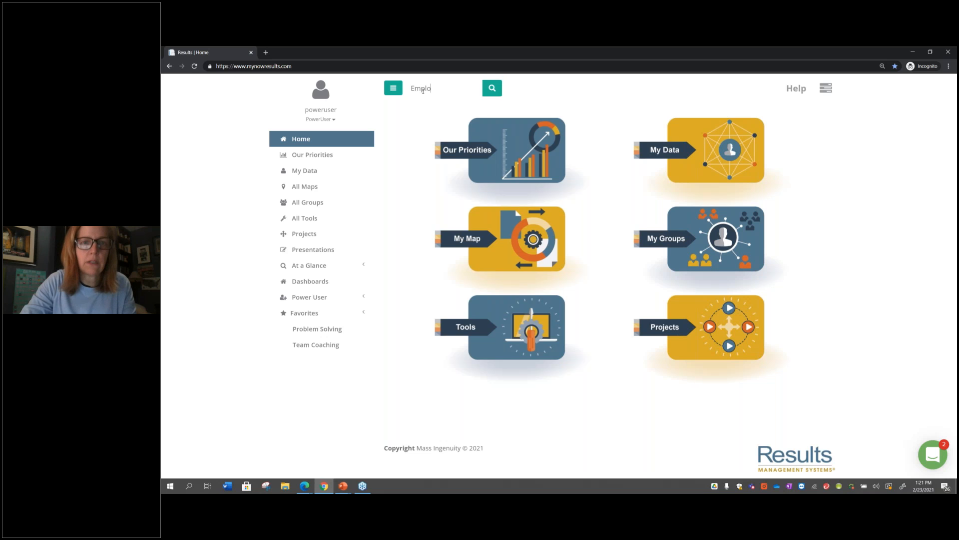
pyautogui.write('yee Engagement')
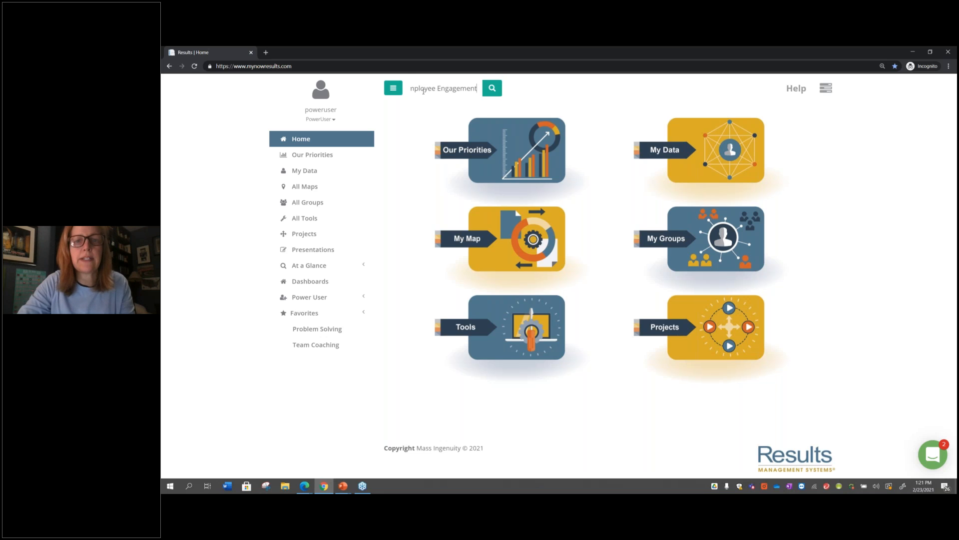
pyautogui.press('Return')
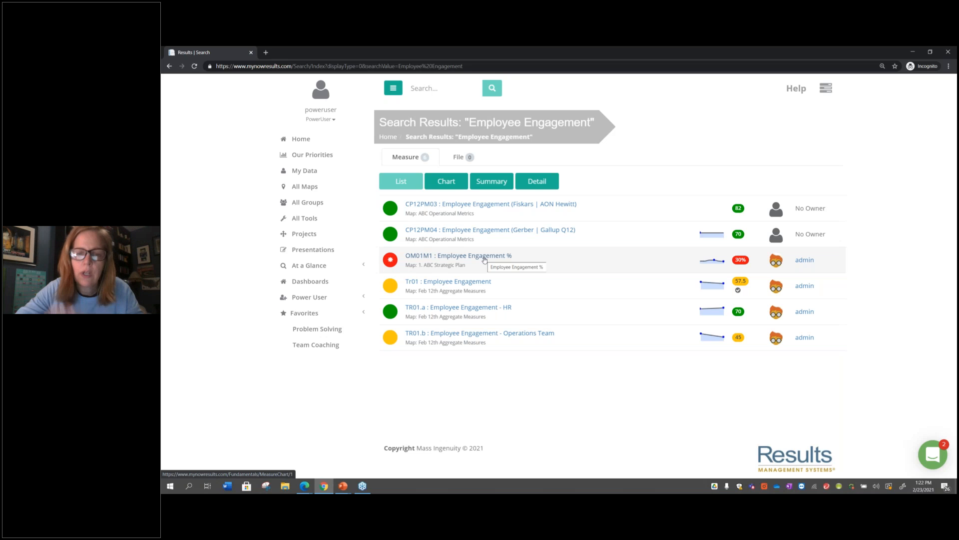
# Open the OM01M1 : Employee Engagement % measure chart from the search results and download its action plan.
pyautogui.click(485, 259)
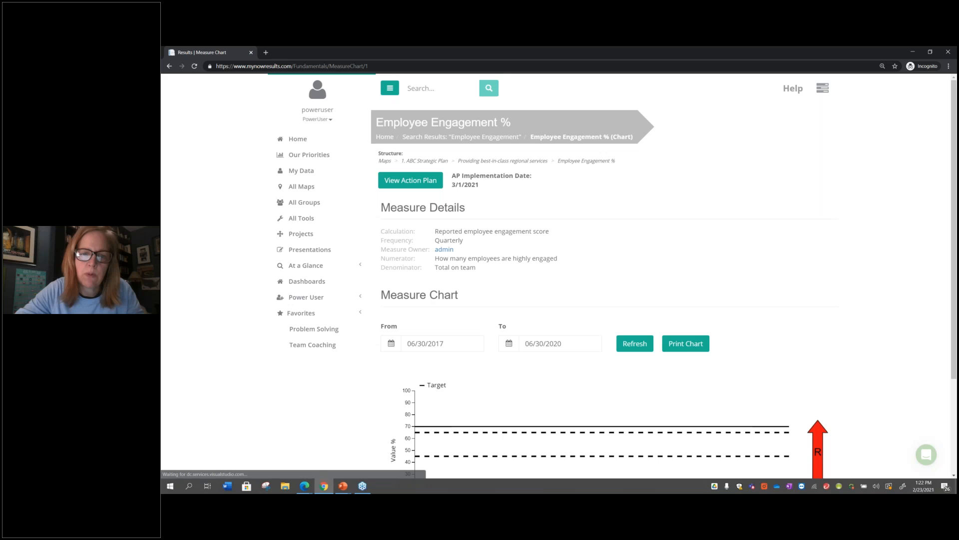
pyautogui.scroll(-1, 525, 210)
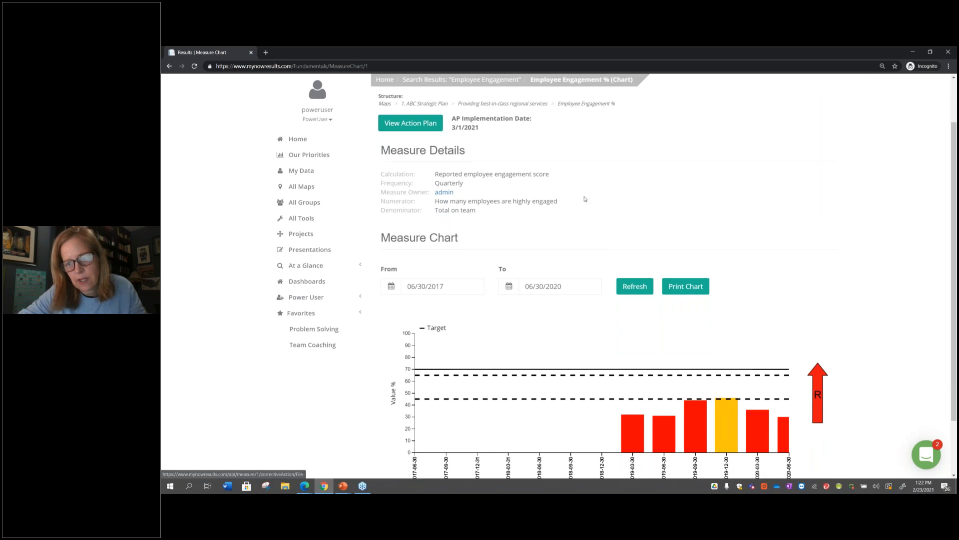
pyautogui.scroll(-1, 585, 191)
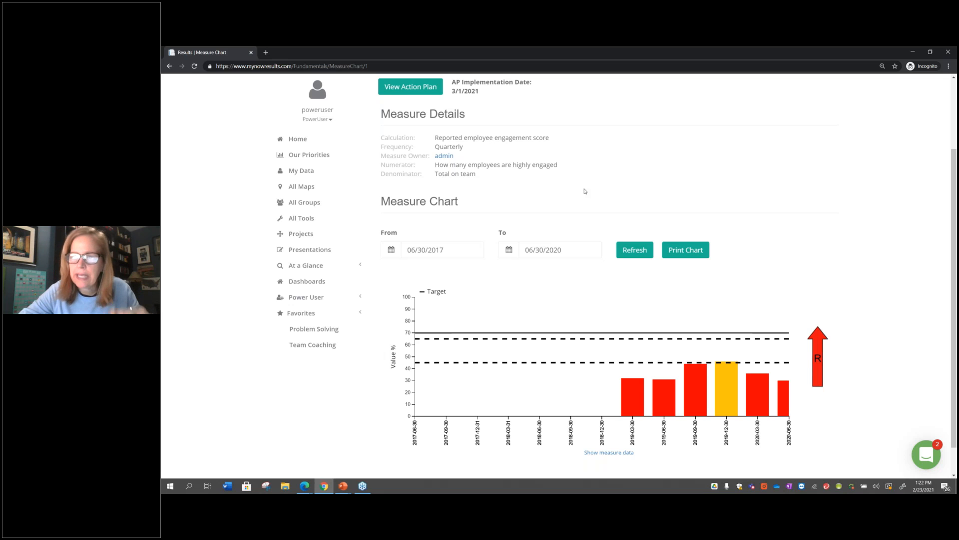
pyautogui.scroll(-1, 585, 191)
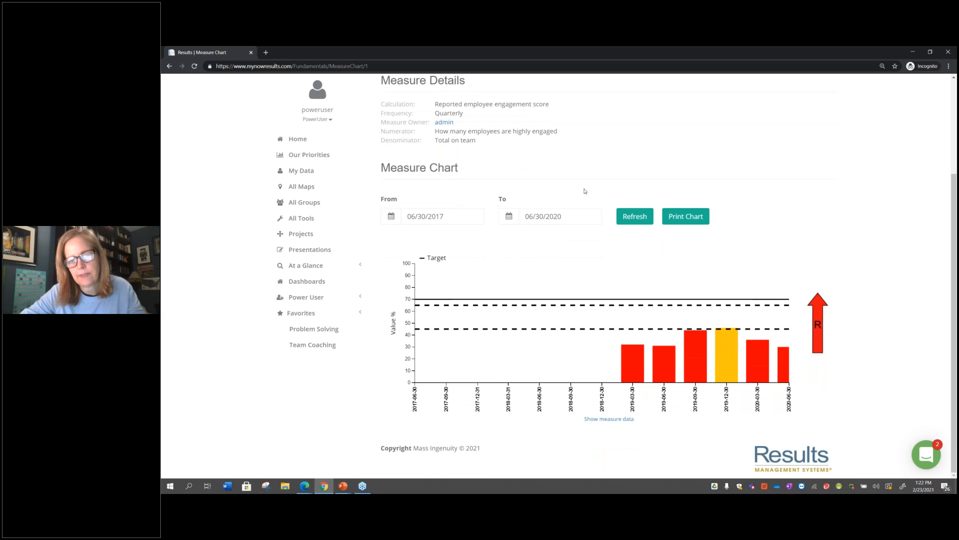
pyautogui.scroll(3, 585, 190)
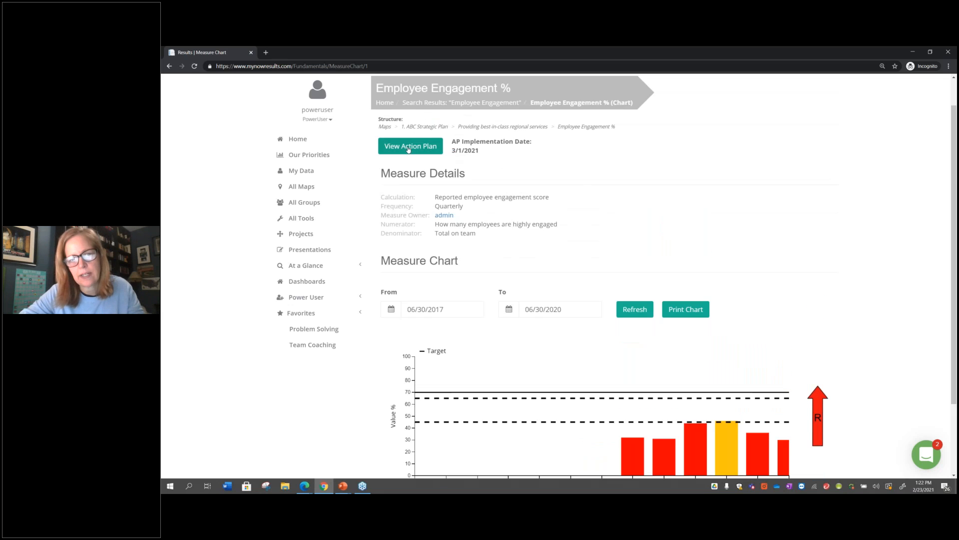
pyautogui.click(408, 149)
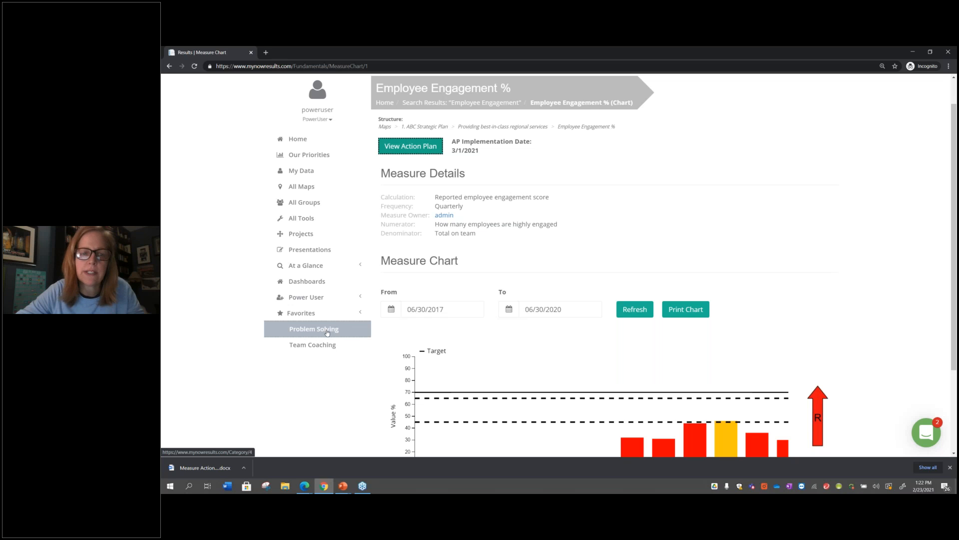
# Mark the Measure Development and Step 1 categories as favorites in All Tools and return to the home page.
pyautogui.click(310, 224)
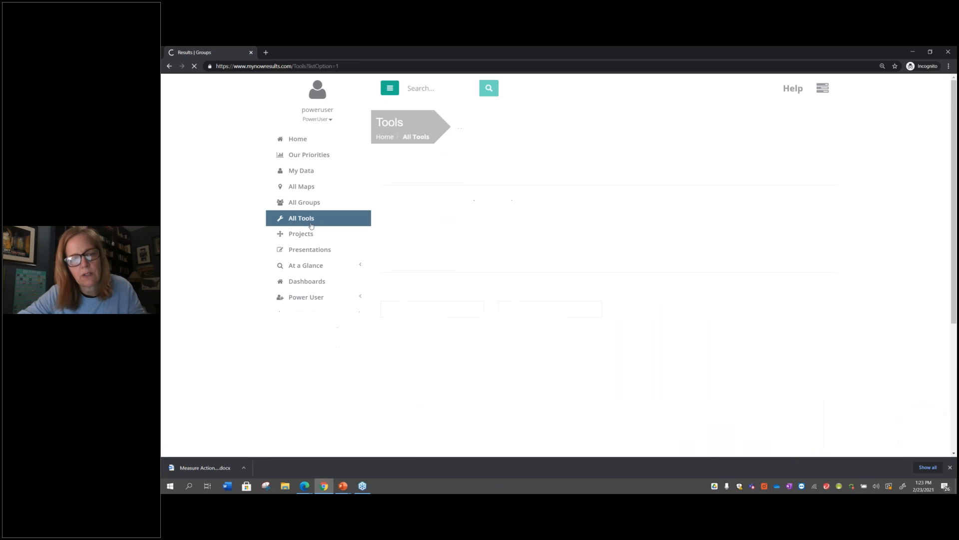
pyautogui.scroll(-6, 505, 214)
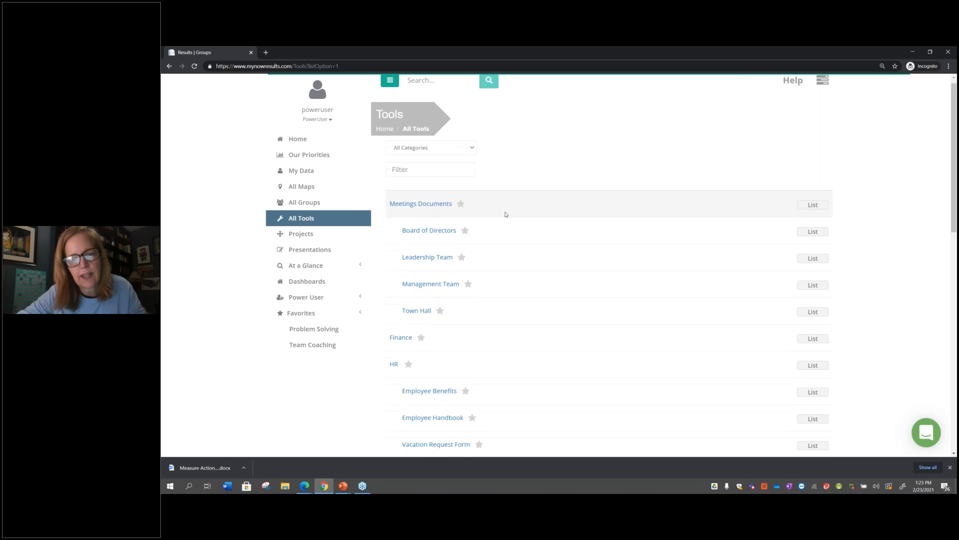
pyautogui.scroll(-5, 505, 214)
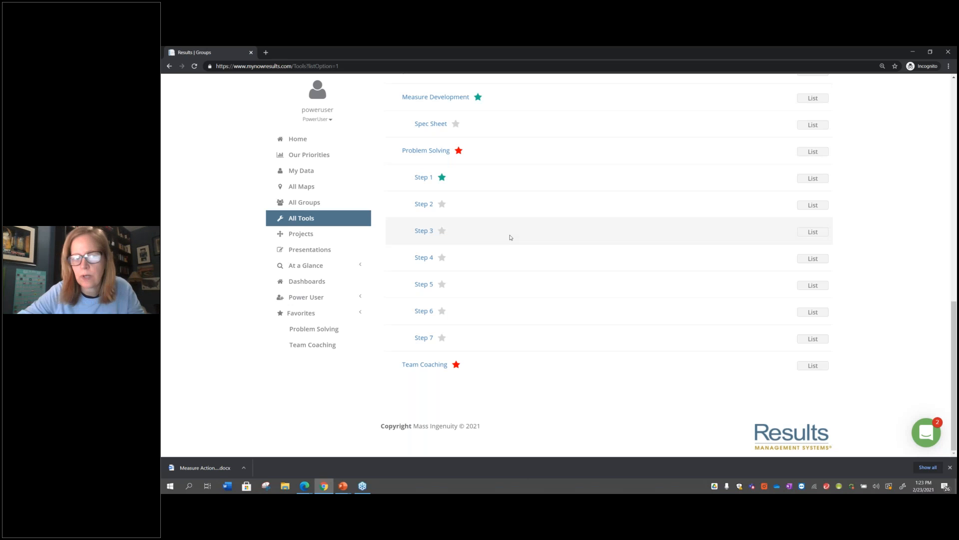
pyautogui.click(320, 139)
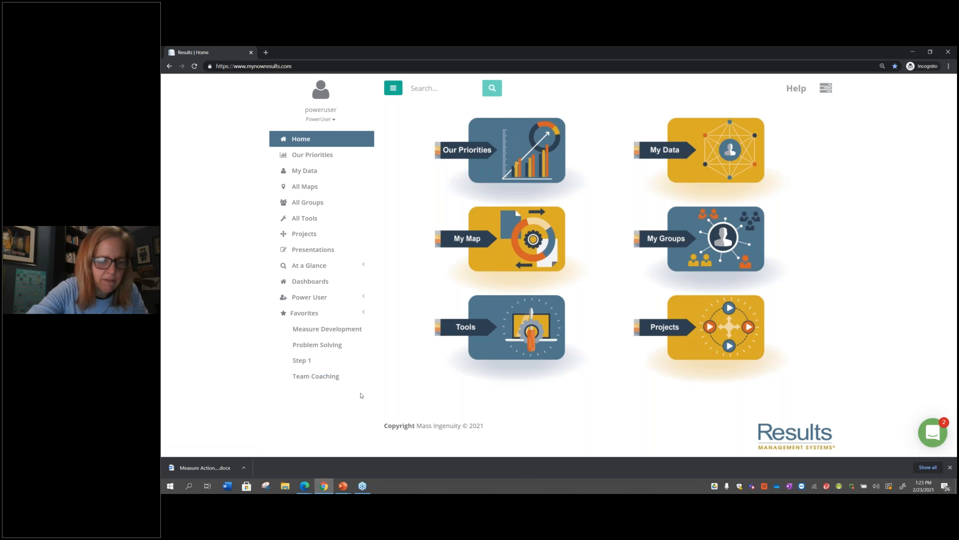
# Switch to the February 23 2021 presentation in PowerPoint and find its closing slide 9 among the slide thumbnails.
pyautogui.press('super+Tab')
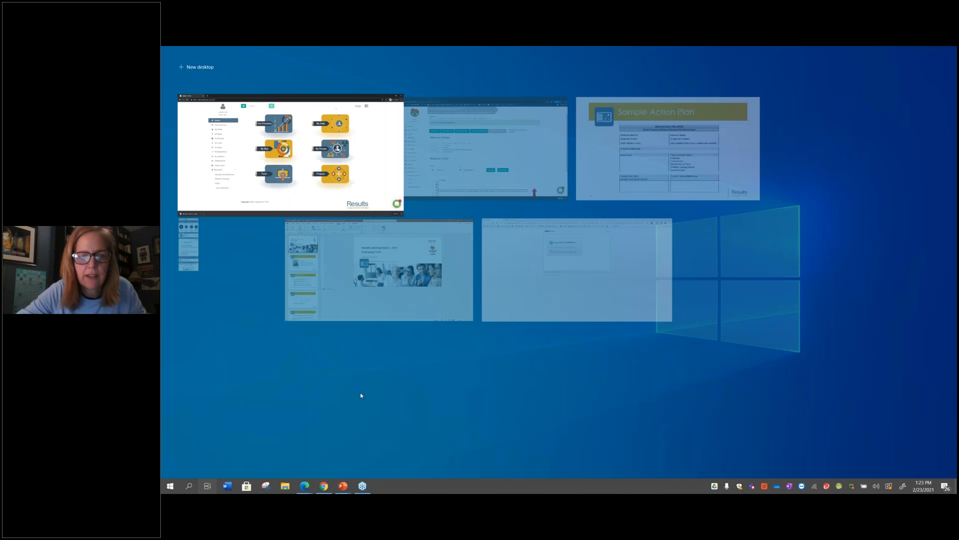
pyautogui.click(382, 274)
pyautogui.scroll(-8, 237, 290)
pyautogui.scroll(-3, 237, 345)
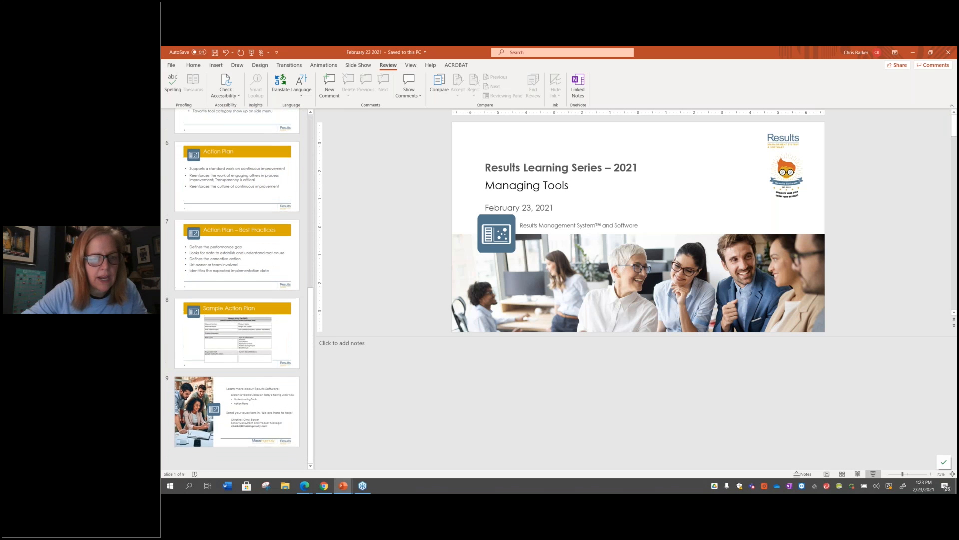